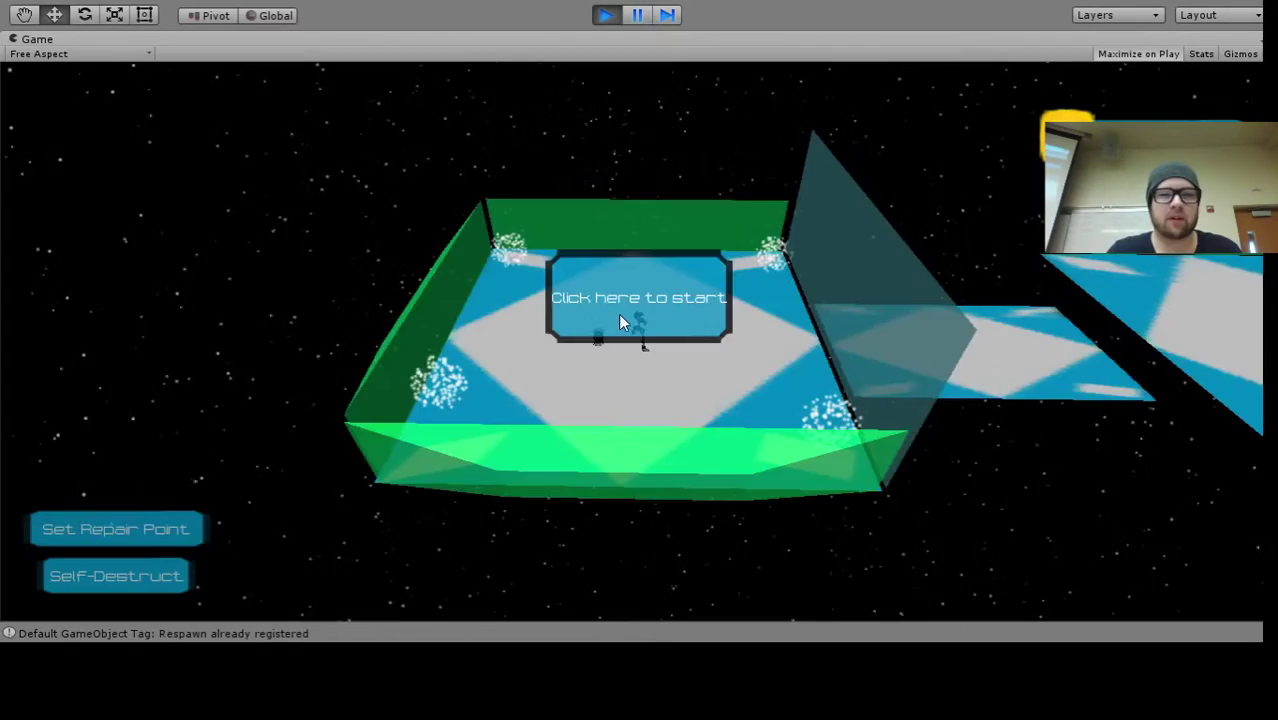
Playtest the level by running and jumping the robot across the first platforms, and stop play mode
left_click(620, 317)
left_click_drag(620, 317, 790, 297)
key("w")
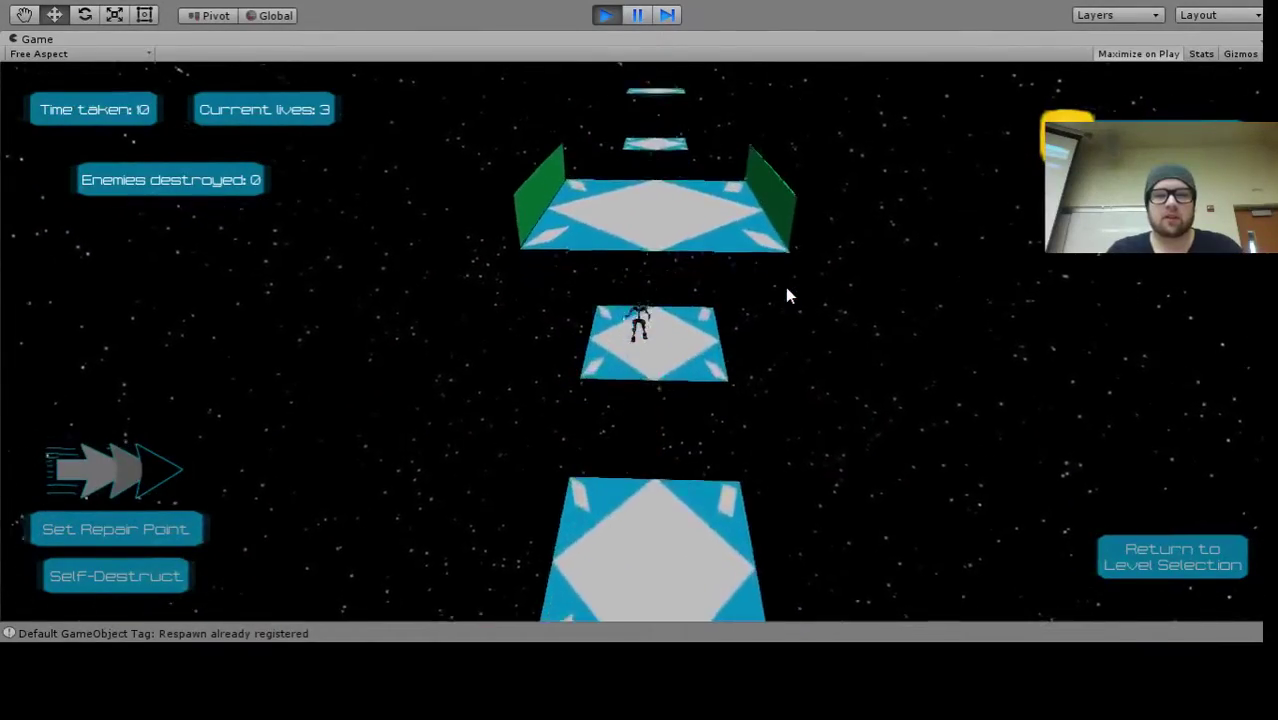
left_click_drag(730, 285, 686, 237)
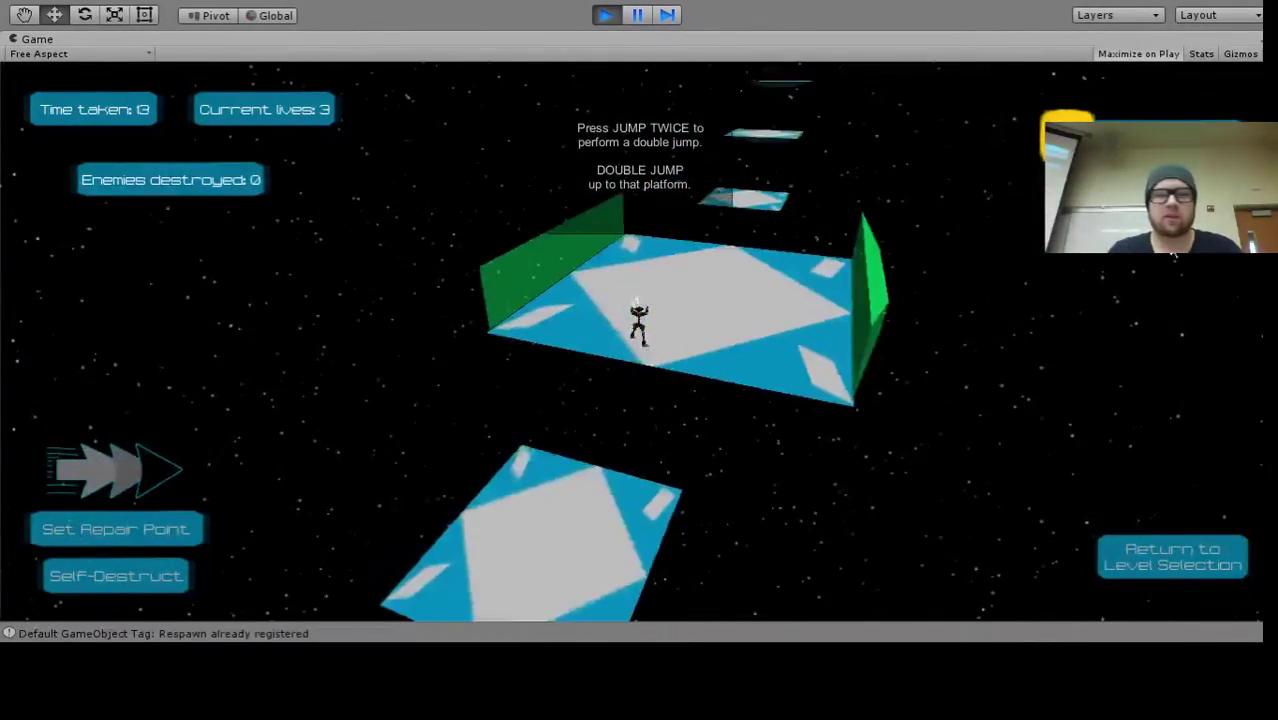
left_click(606, 15)
left_click(848, 528)
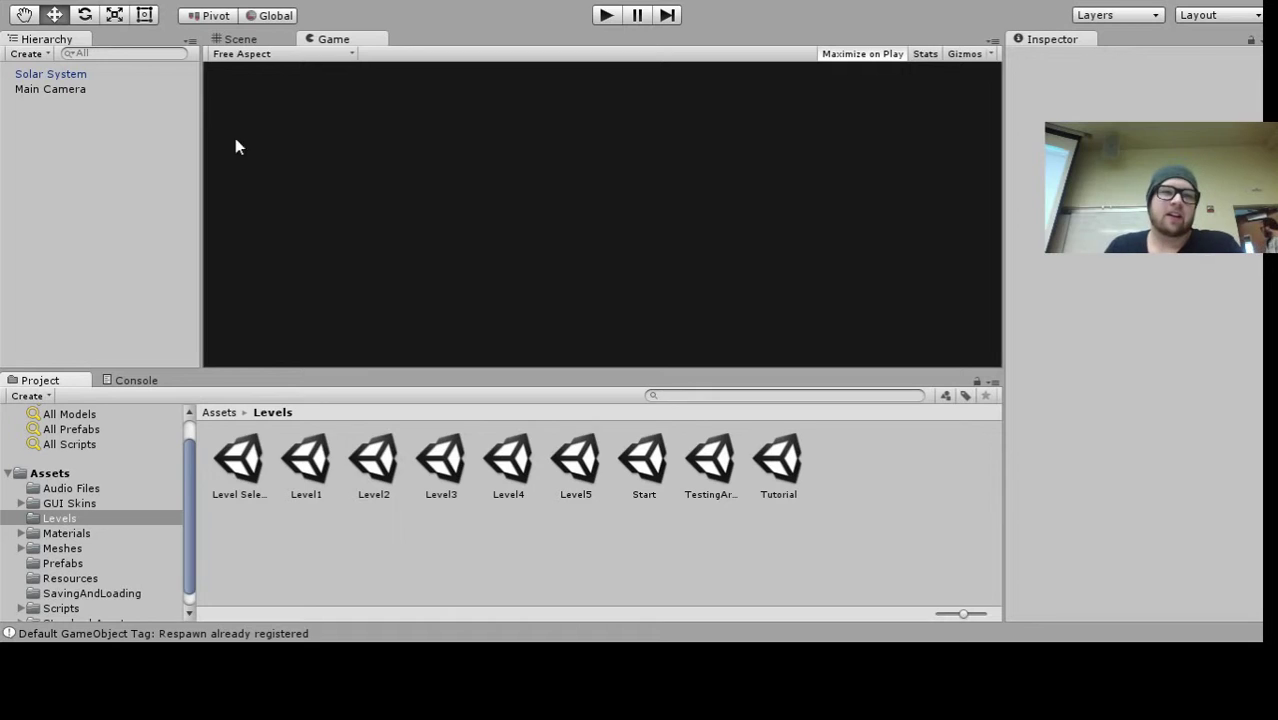
Narrow the Hierarchy, widen the Inspector to about half the window, and go through the Company Name and Product Name fields in the player settings
left_click_drag(200, 121, 189, 121)
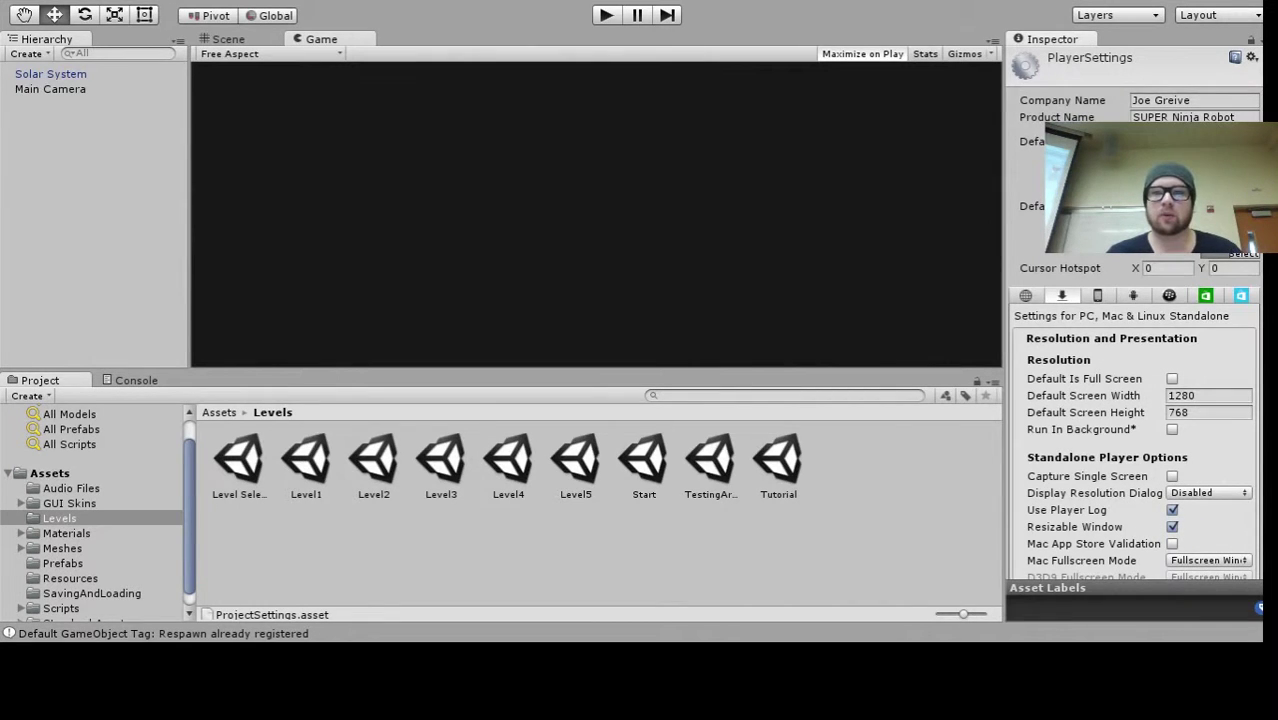
left_click_drag(1004, 143, 659, 137)
left_click(1015, 101)
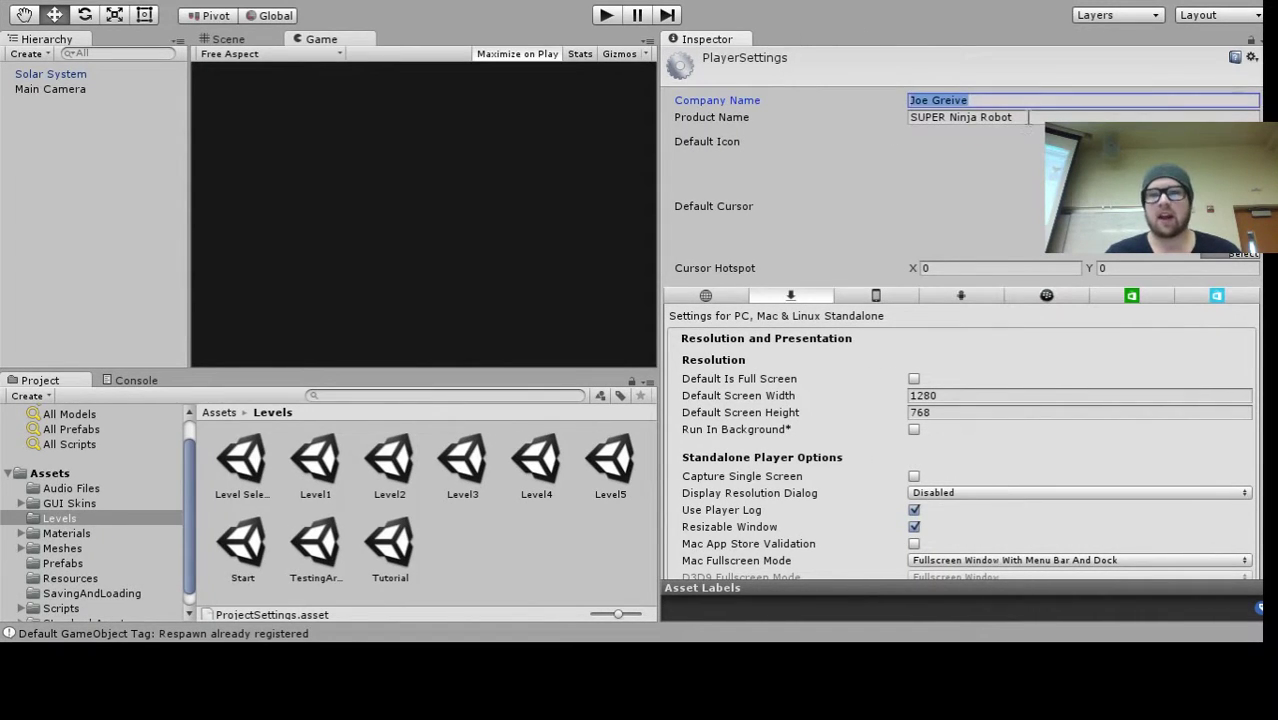
left_click(1030, 118)
left_click(1045, 114)
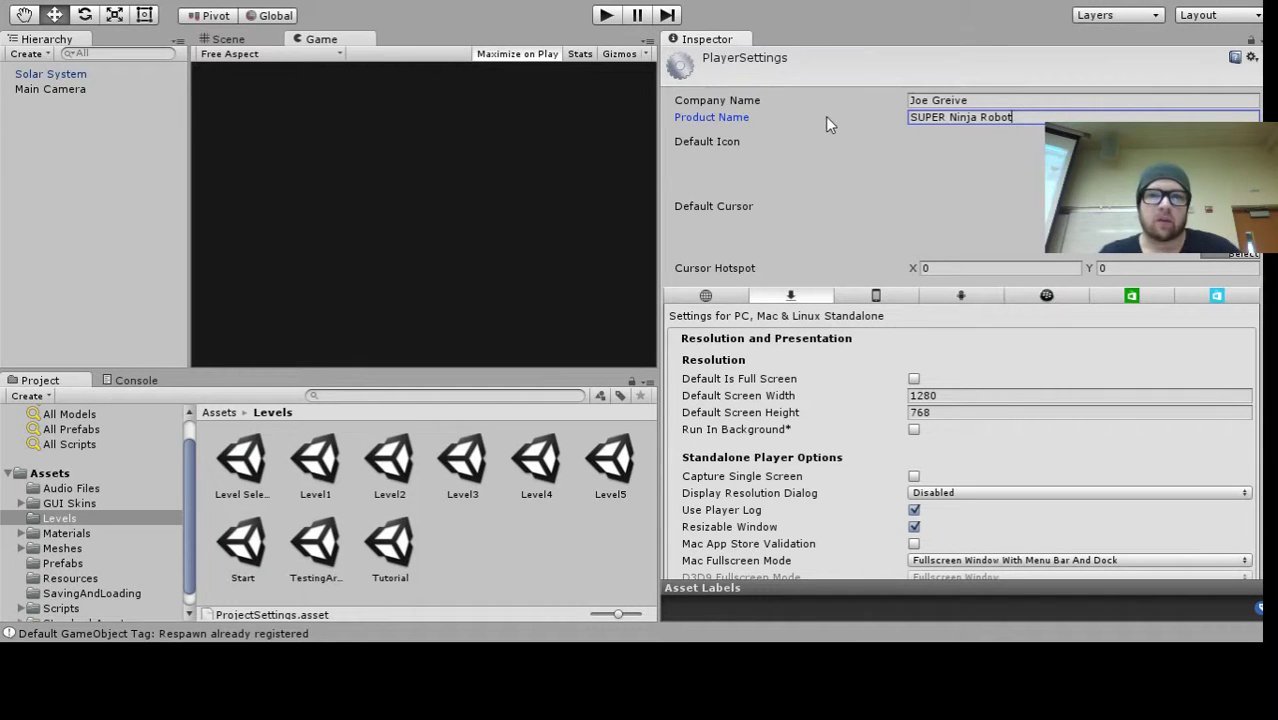
Examine the default icon and the Default Screen Width and Height in the standalone player settings
scroll(880, 150, "down", 2)
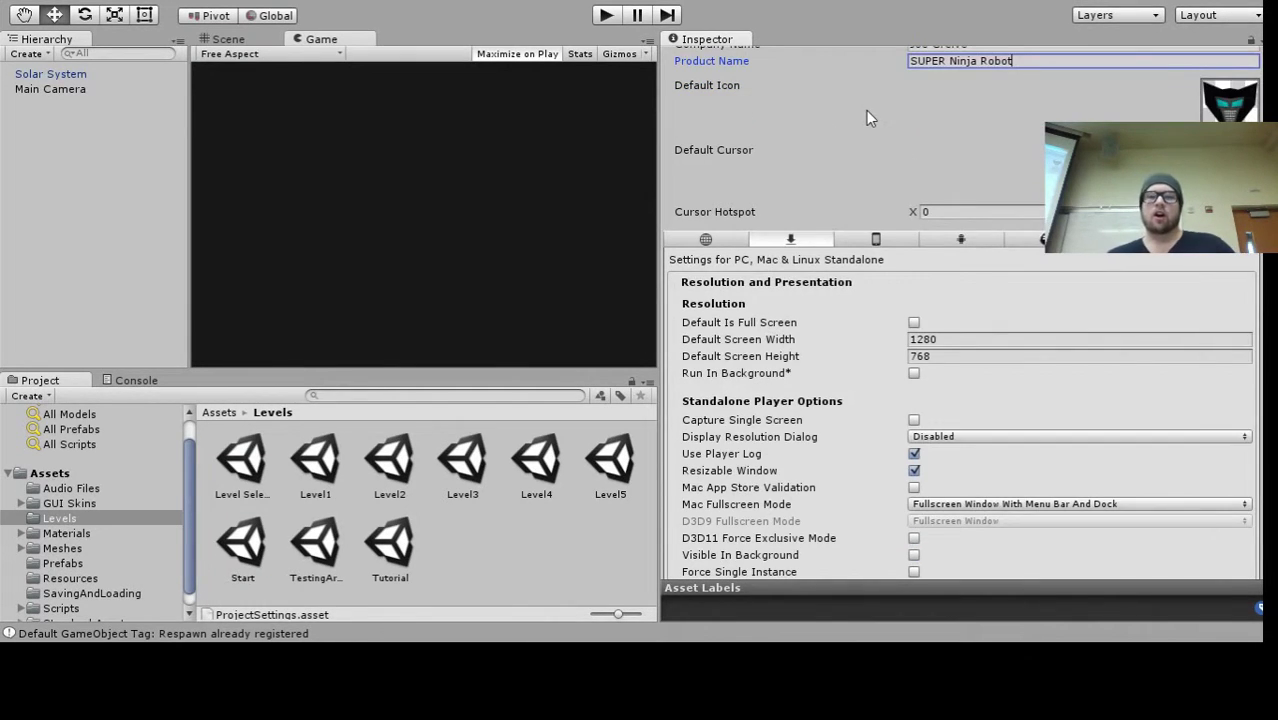
scroll(866, 115, "down", 2)
scroll(860, 135, "down", 2)
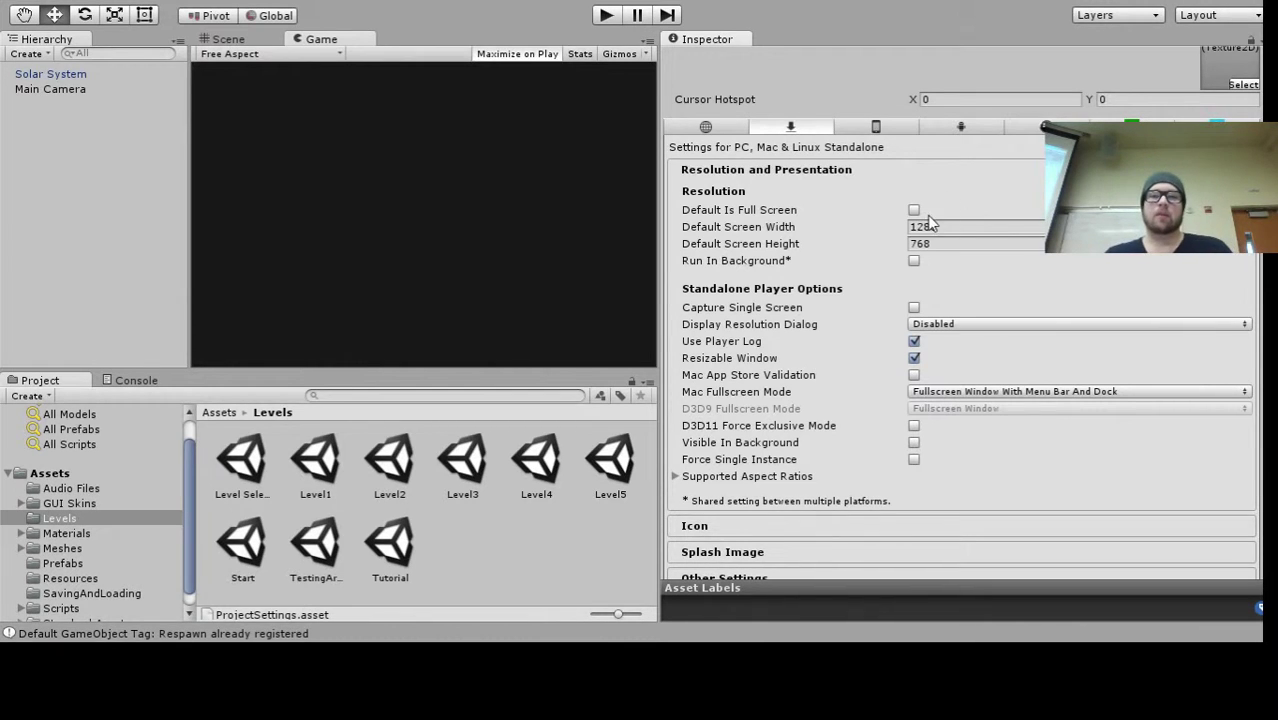
left_click(930, 227)
left_click(936, 243)
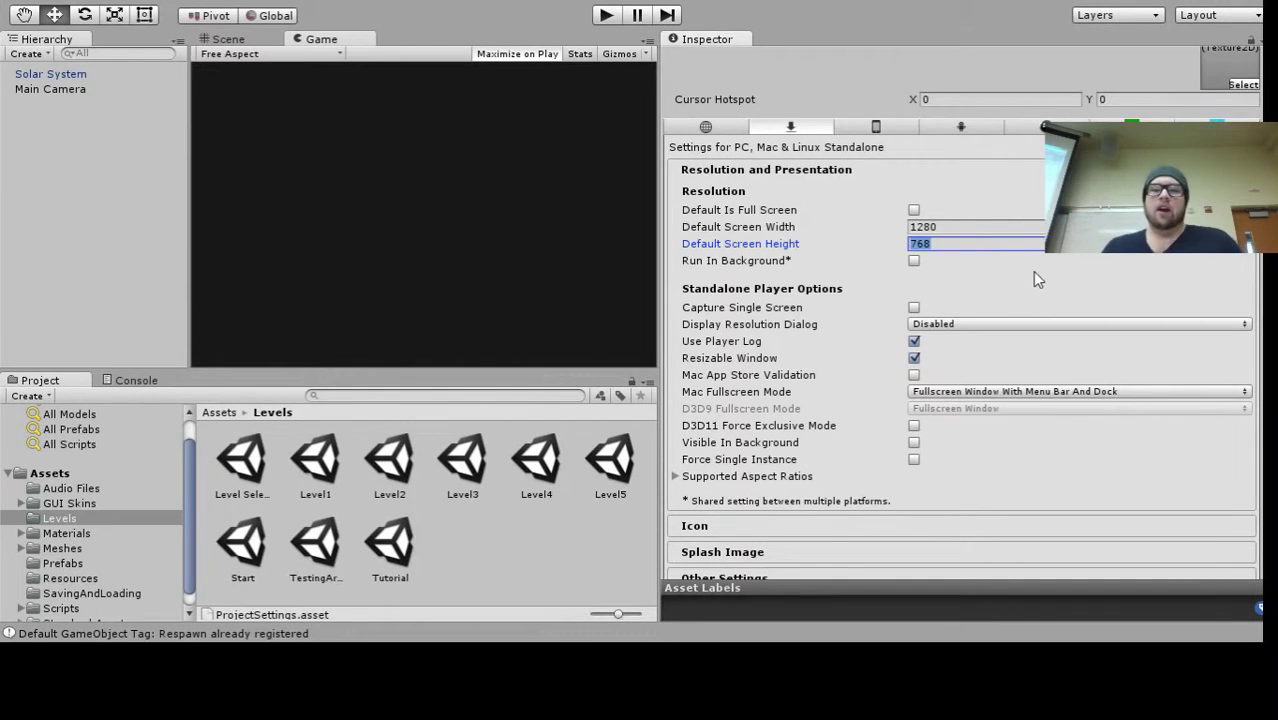
Try the Default Is Full Screen option, leave it off, and check the Display Resolution Dialog setting
left_click(914, 210)
left_click(914, 210)
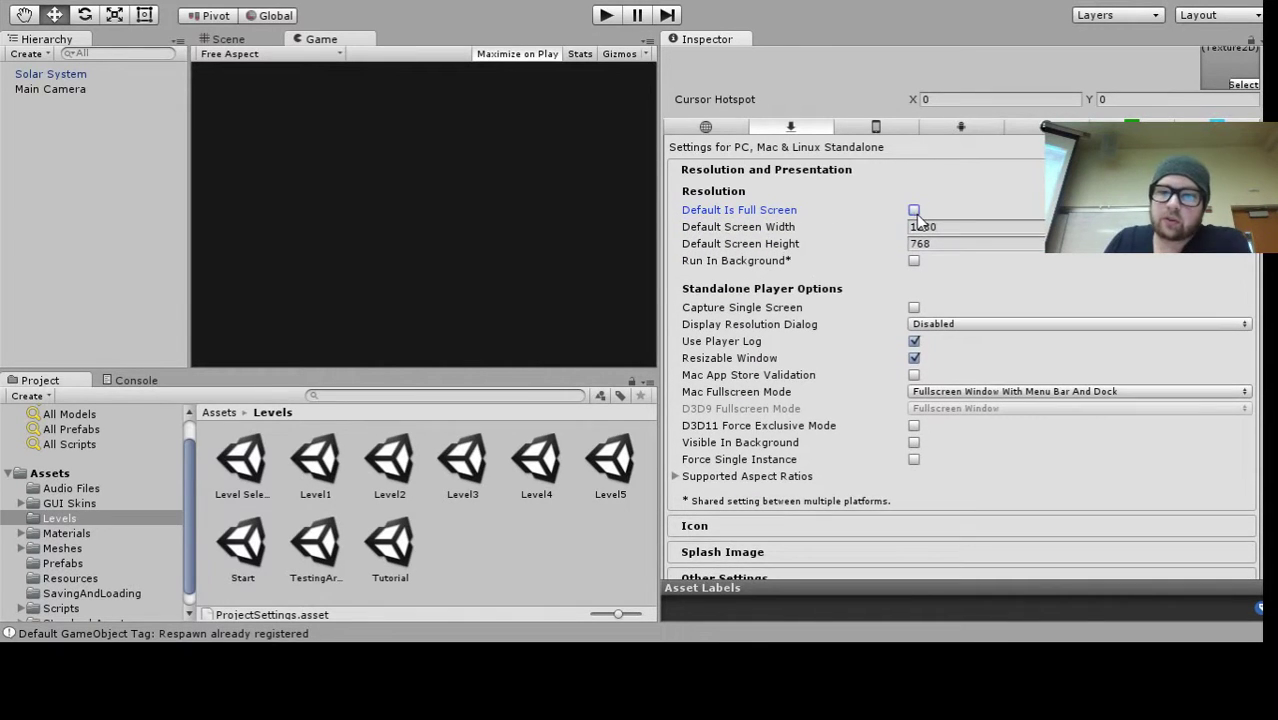
left_click(914, 211)
left_click(914, 211)
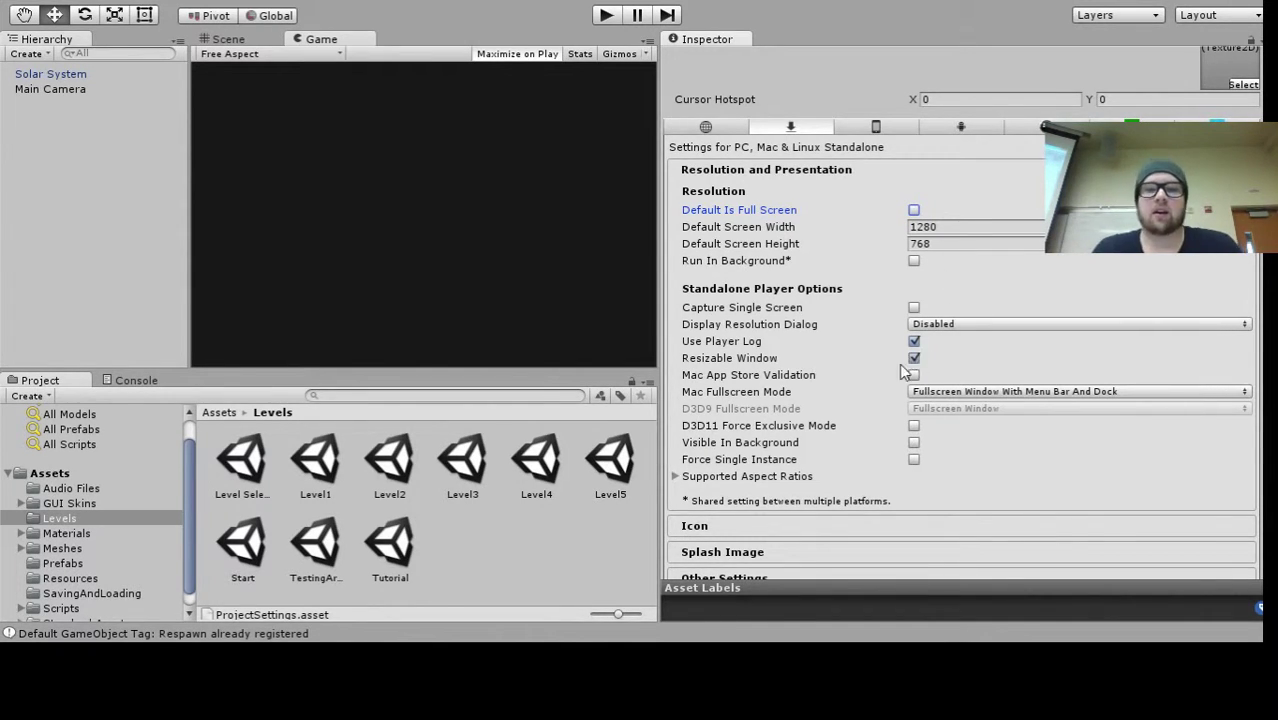
left_click(957, 332)
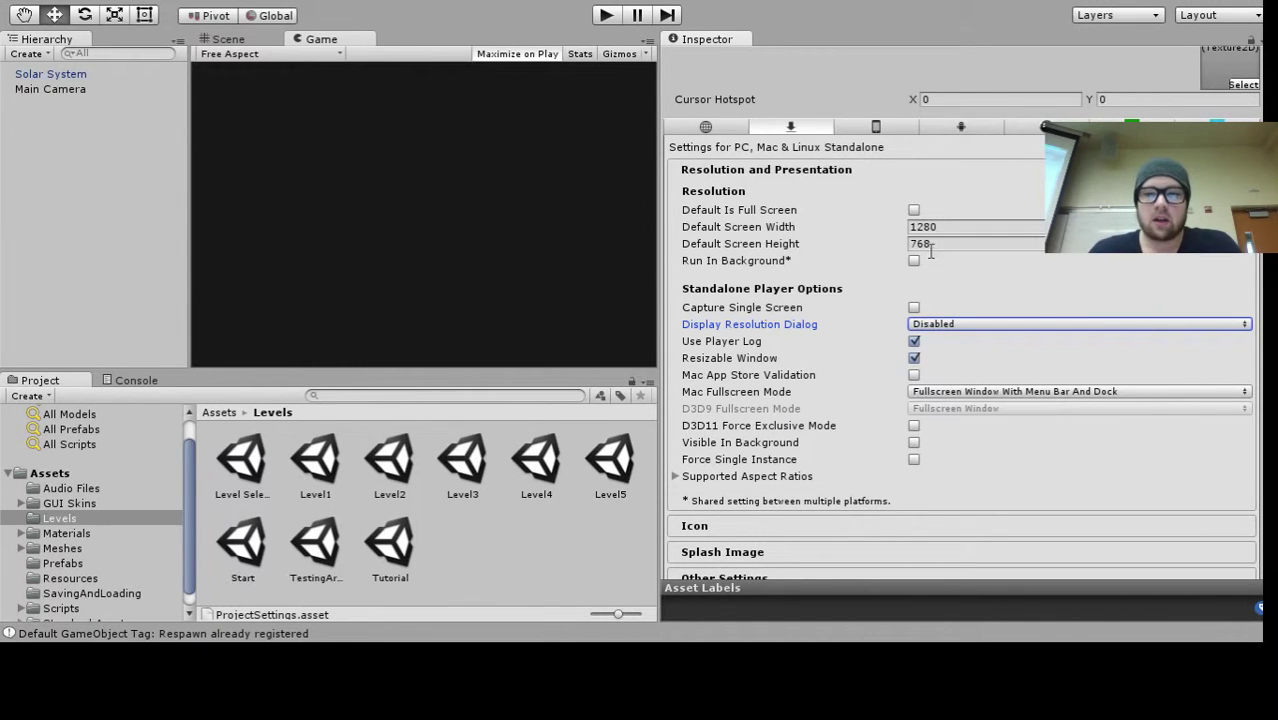
Enable Override for Standalone in the Icon settings and look through the texture slots for each icon size
scroll(928, 268, "down", 1)
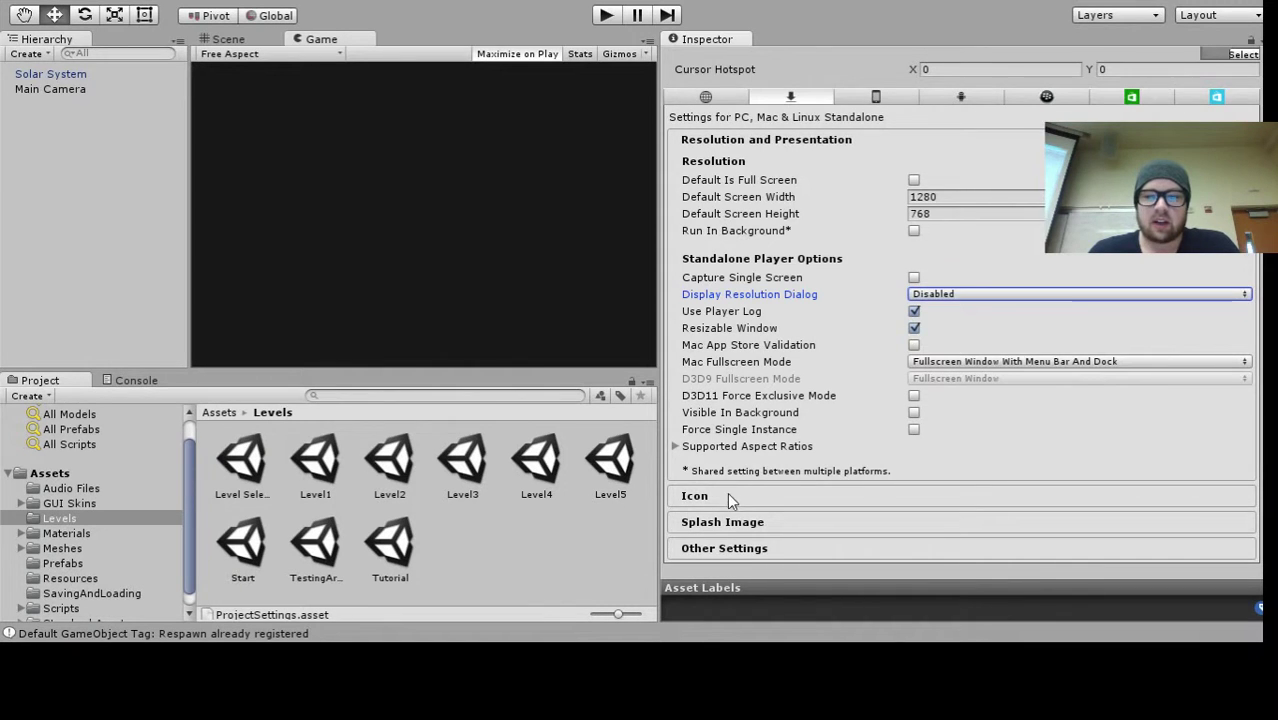
left_click(695, 496)
scroll(835, 291, "up", 5)
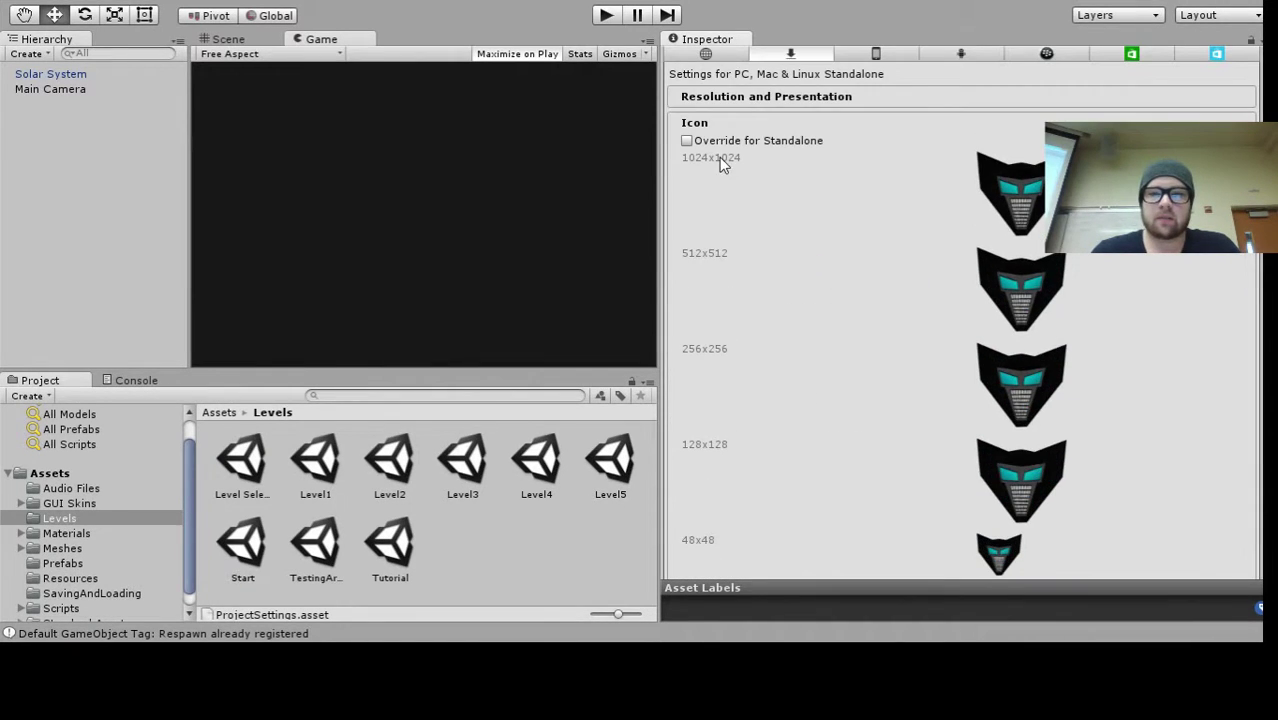
scroll(1033, 183, "down", 2)
scroll(1033, 183, "up", 2)
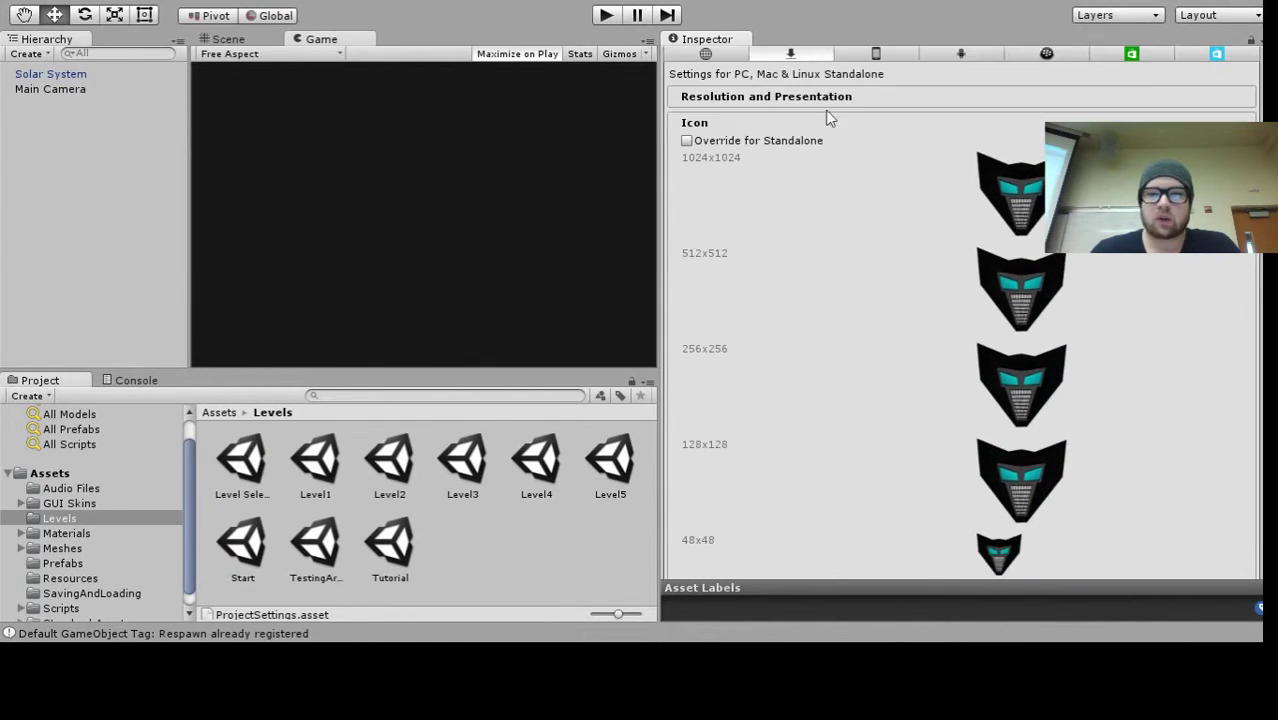
left_click(688, 141)
scroll(730, 184, "down", 4)
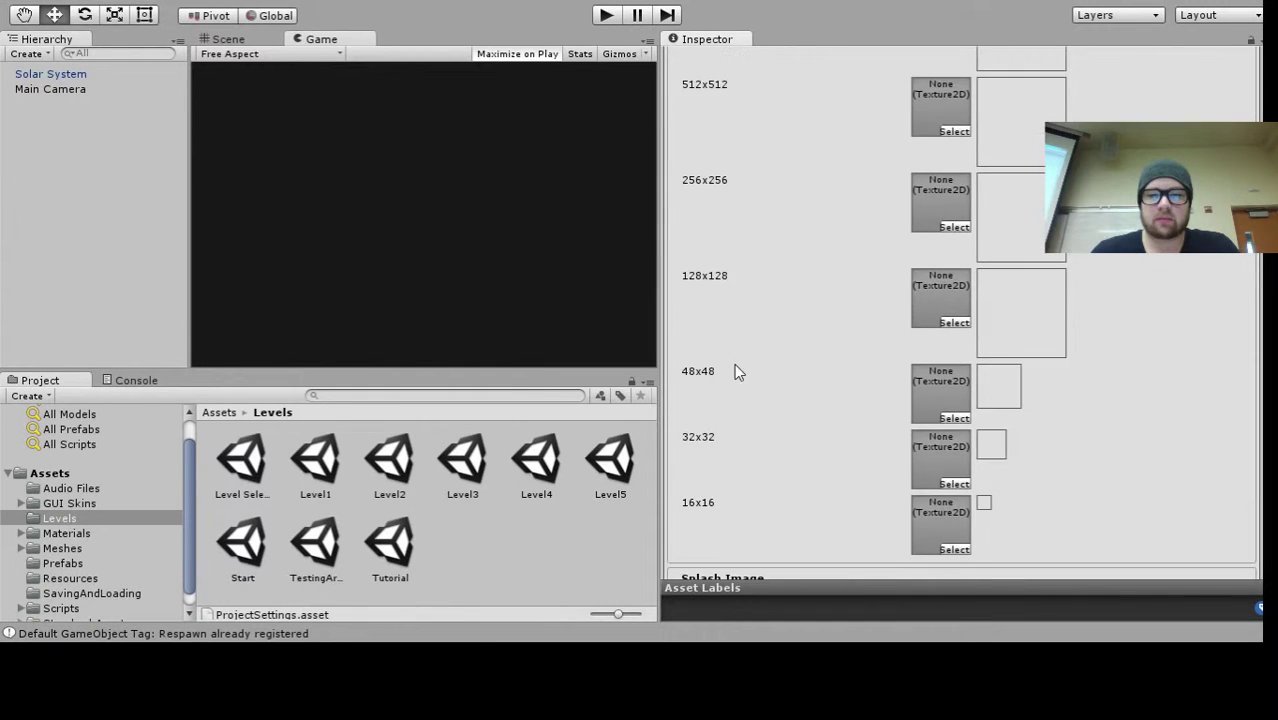
scroll(720, 390, "down", 2)
Examine the Splash Image settings and the rendering options under Other Settings for the standalone platform
left_click(757, 523)
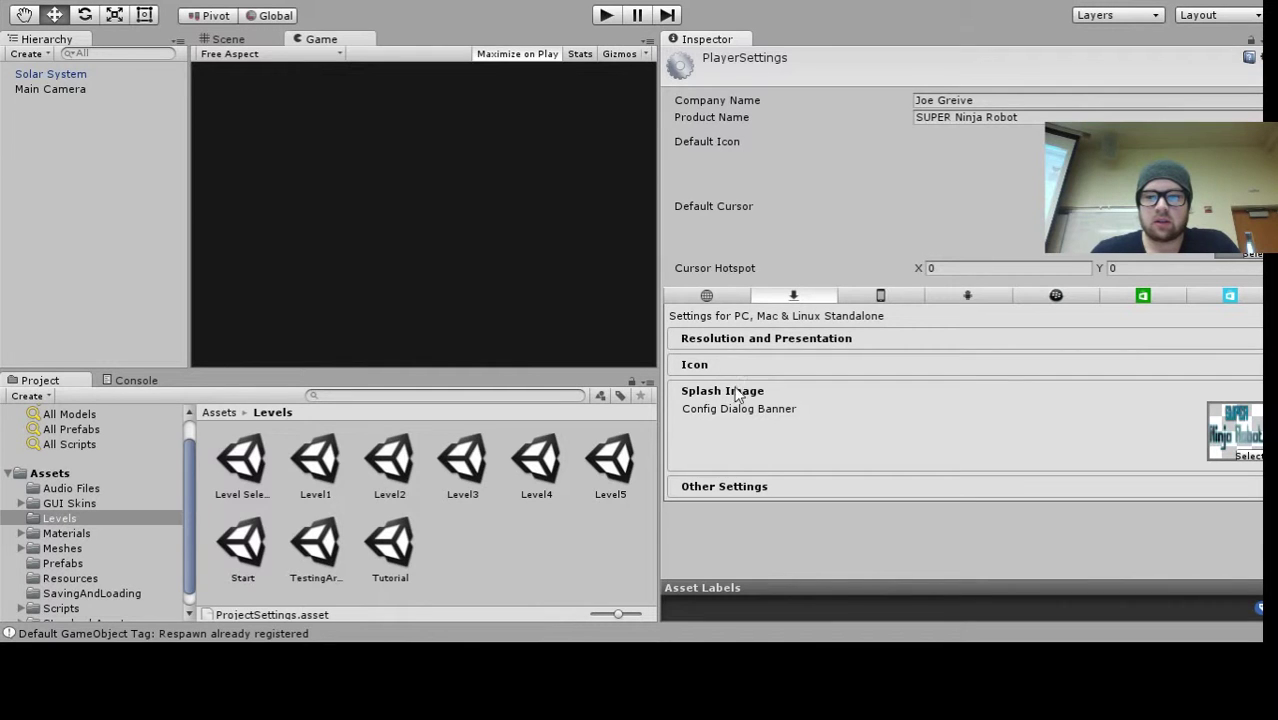
left_click(724, 486)
scroll(769, 349, "down", 3)
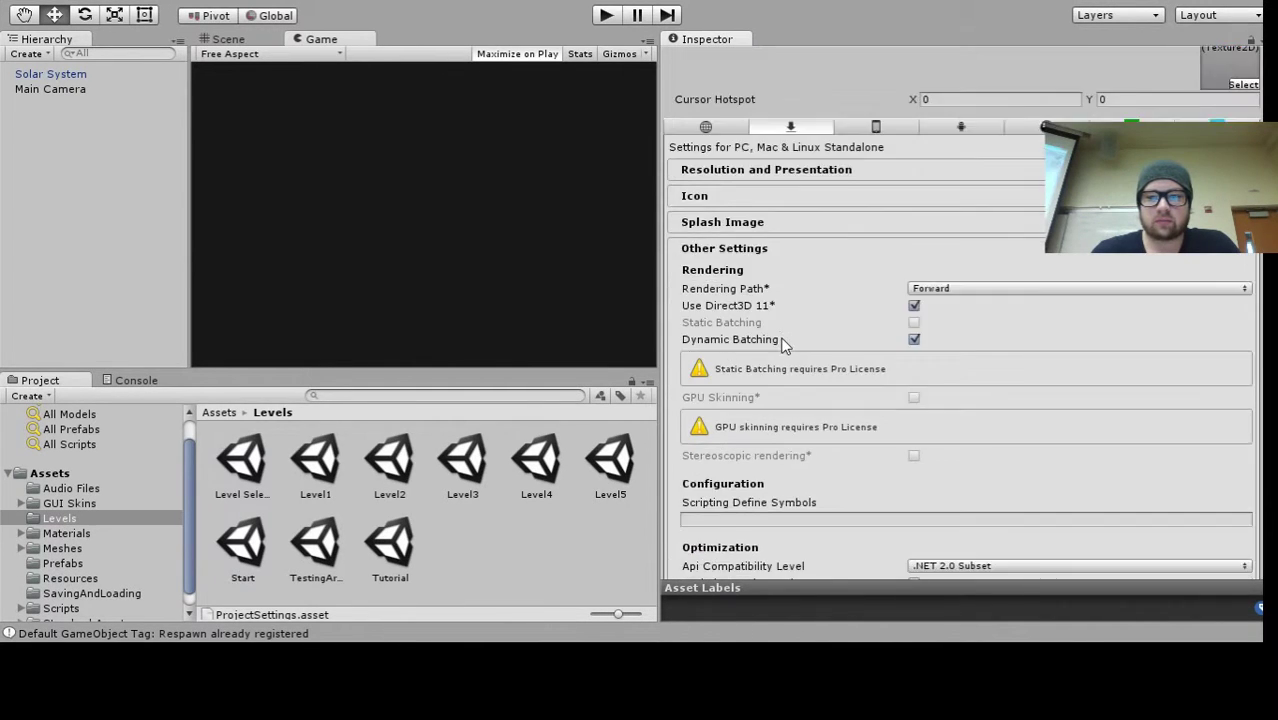
scroll(785, 345, "down", 1)
scroll(770, 340, "up", 5)
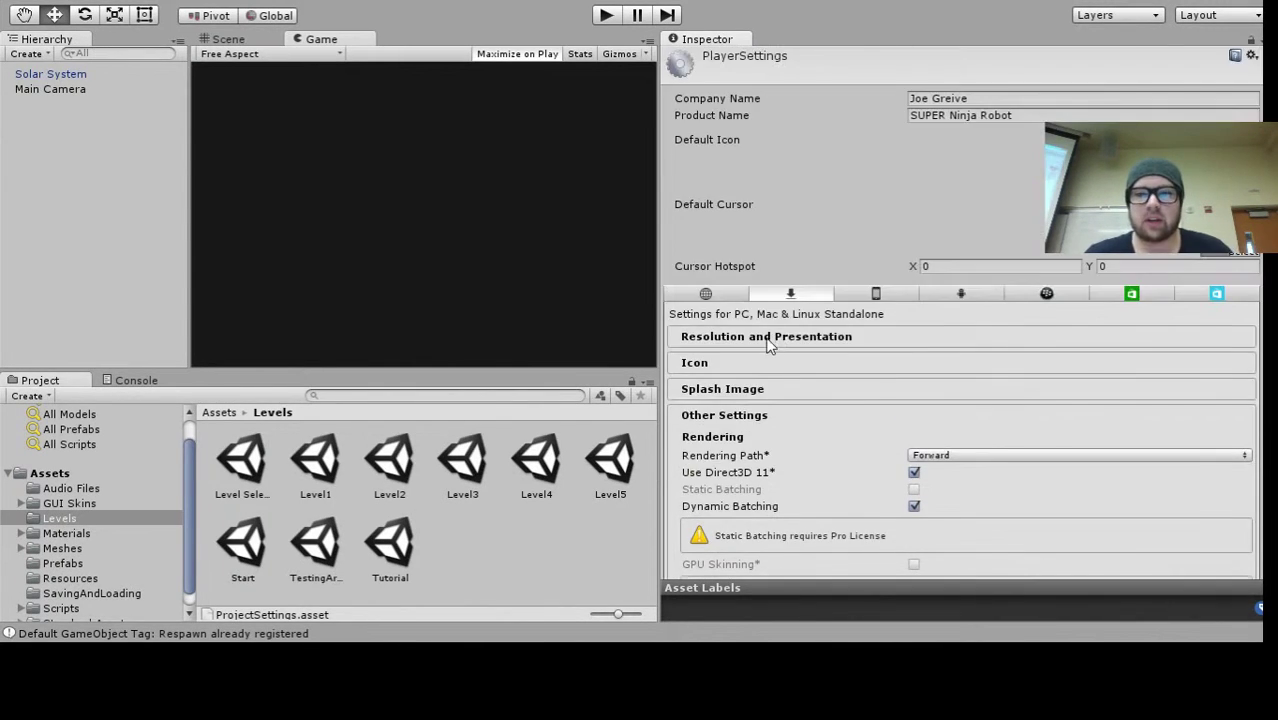
Review the standalone Resolution and Presentation settings, comparing the default width and height fields with Default Is Full Screen on and off
left_click(724, 338)
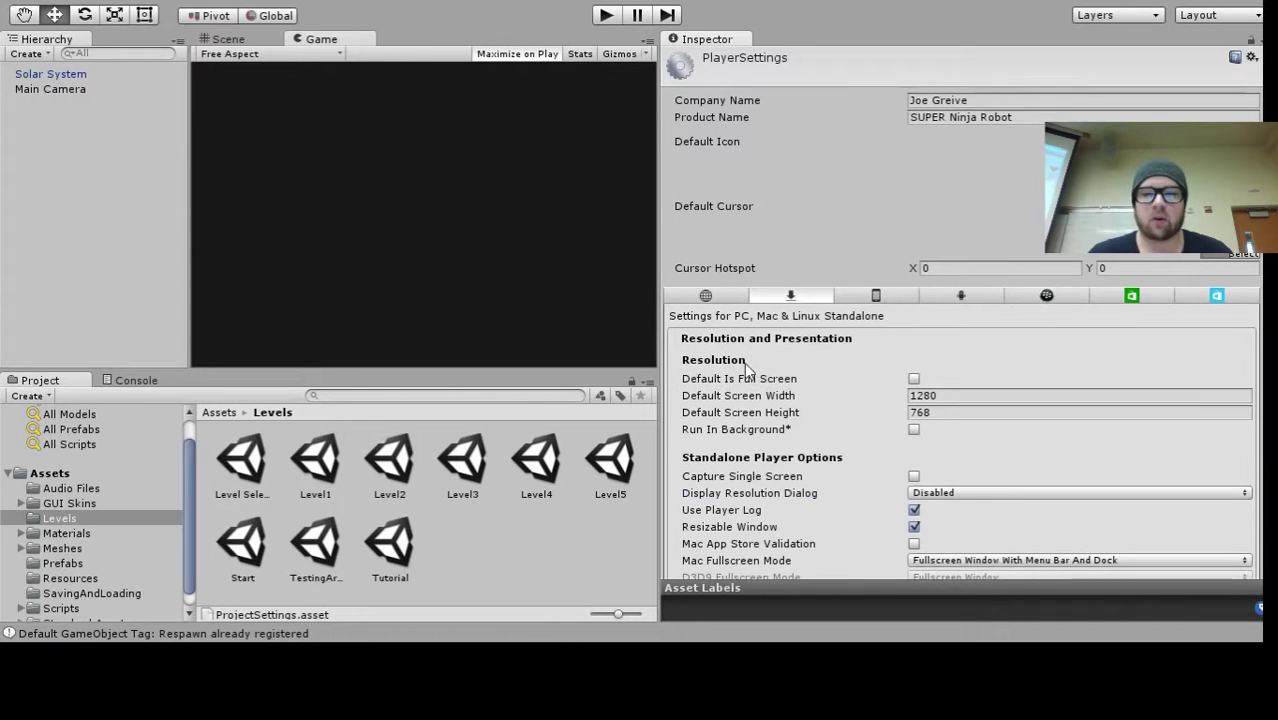
scroll(743, 361, "down", 1)
scroll(845, 330, "down", 1)
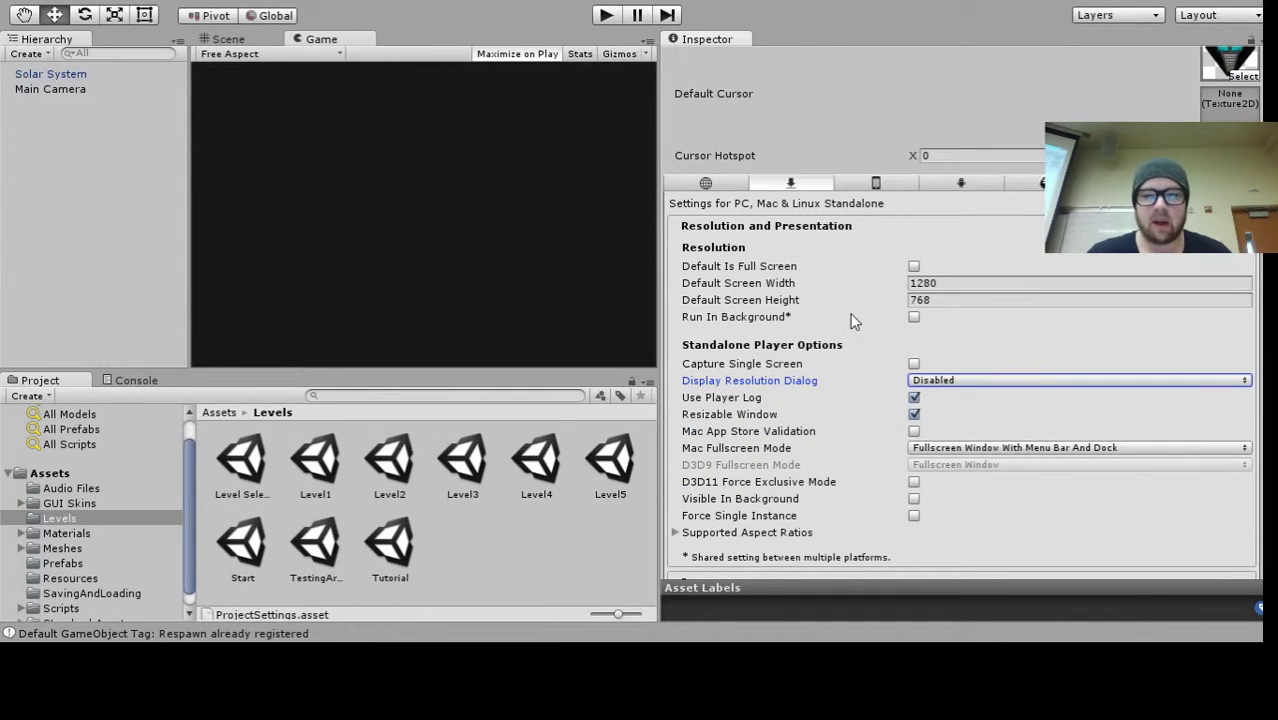
left_click(920, 283)
left_click(920, 300)
left_click(940, 283)
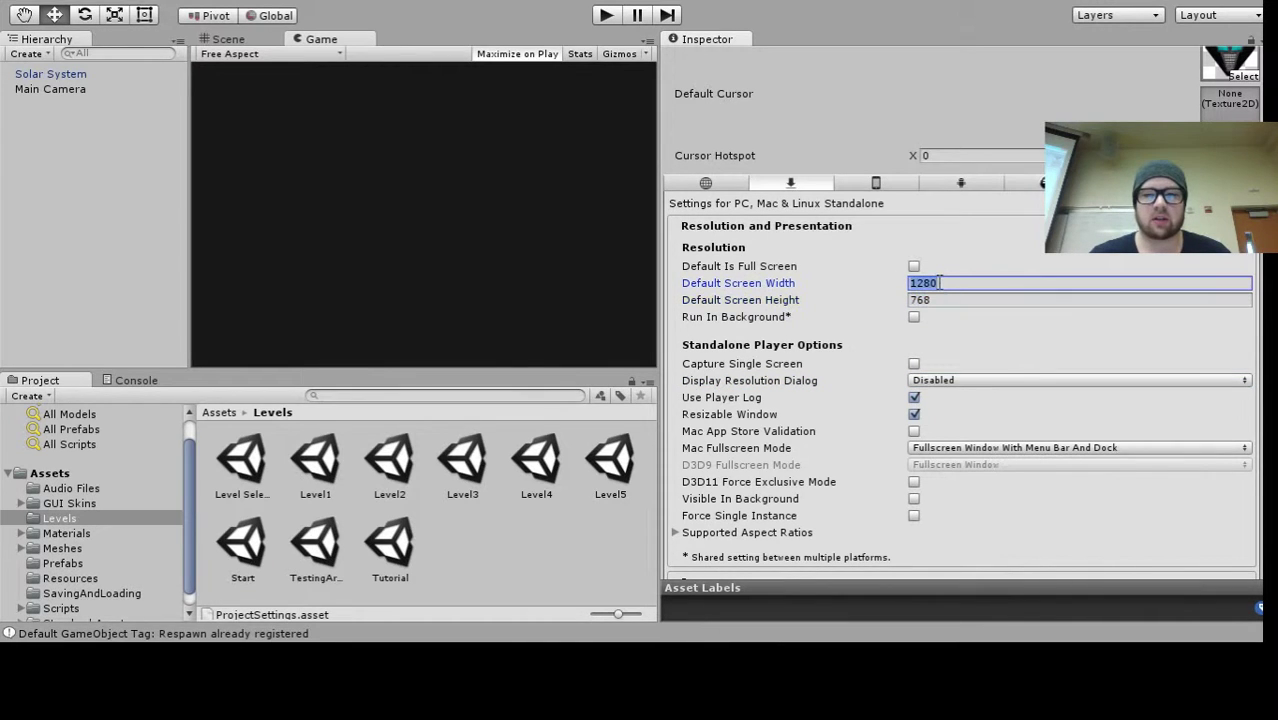
left_click(914, 267)
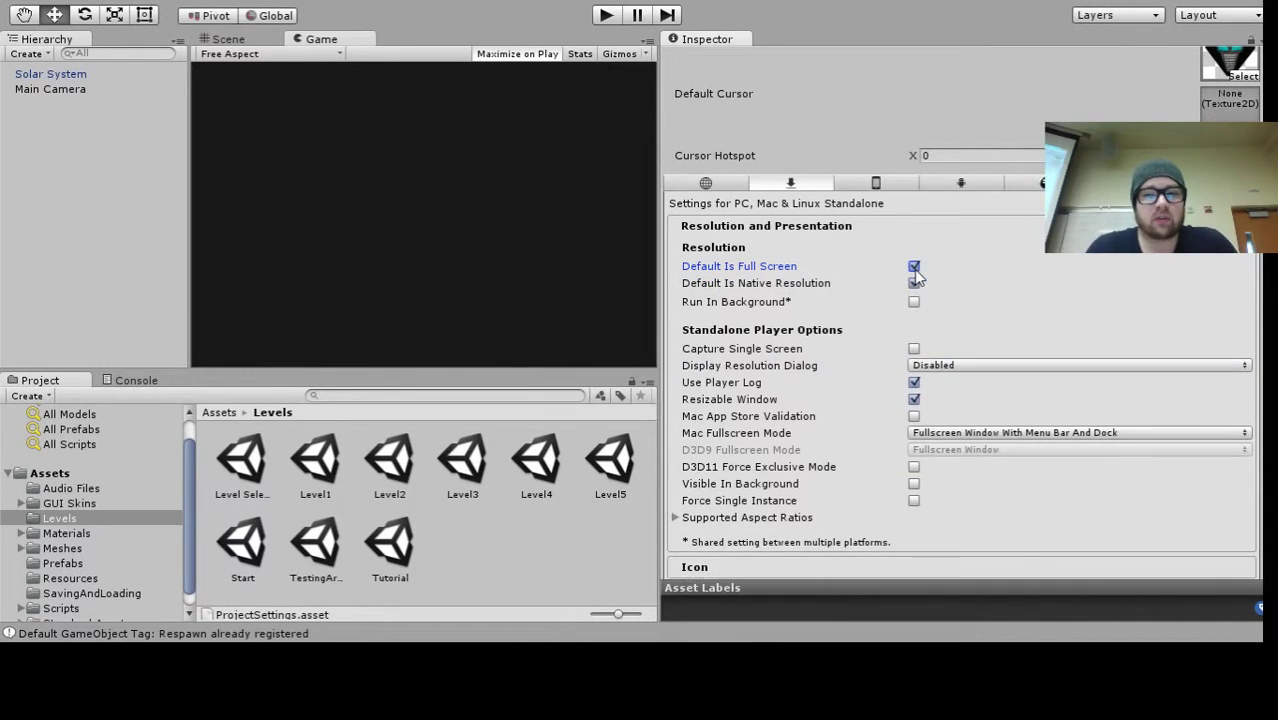
left_click(914, 267)
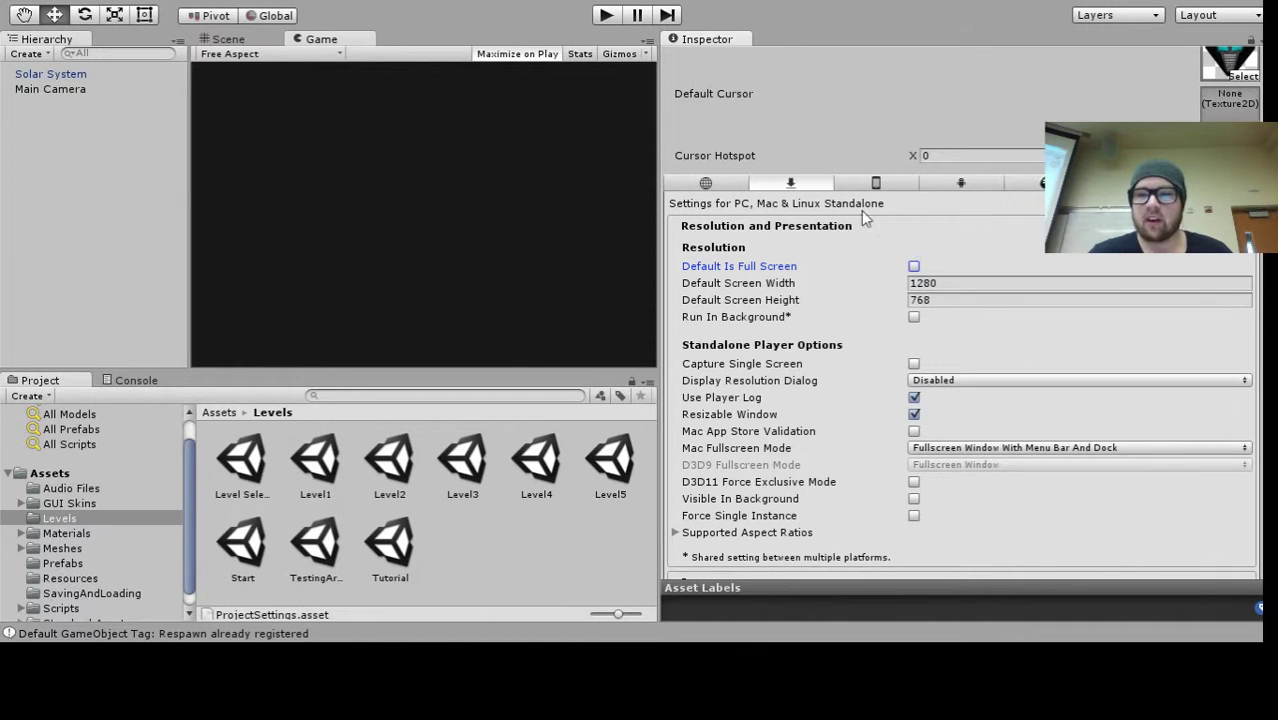
Compare the Web Player, iOS and Android resolution settings, and return to the PC, Mac & Linux Standalone settings
left_click(705, 183)
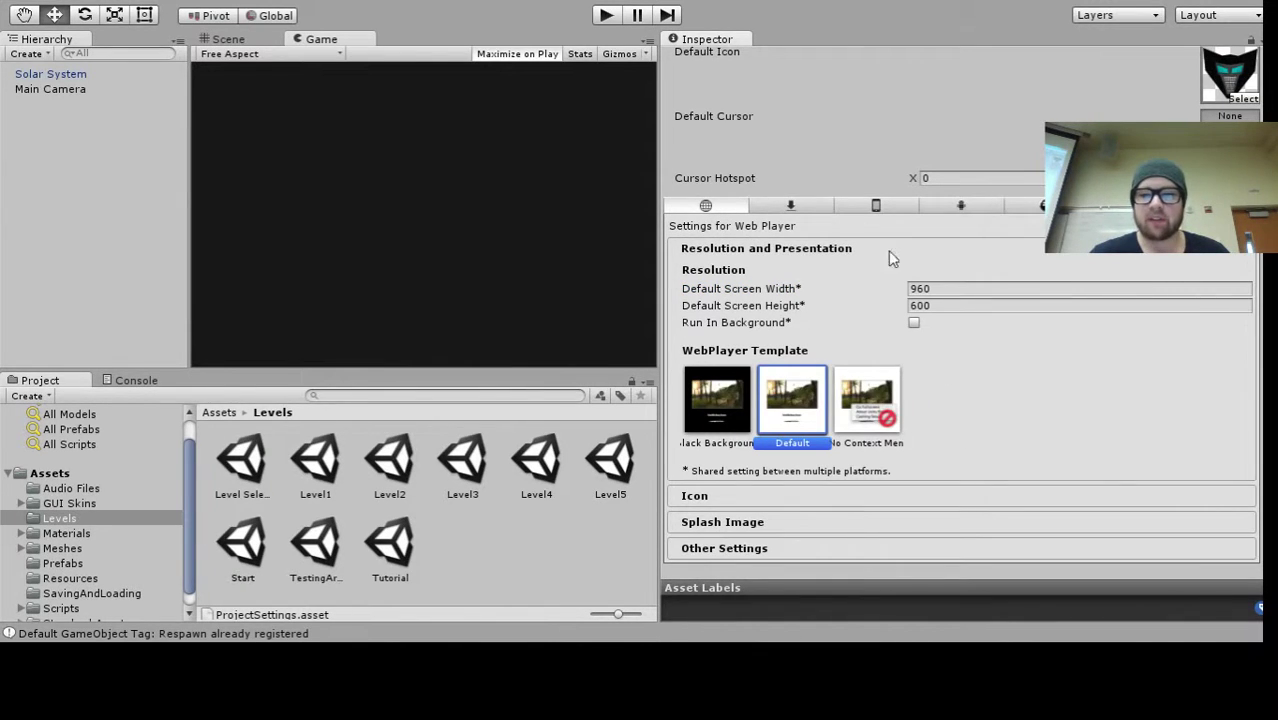
left_click(790, 205)
left_click(875, 205)
left_click(960, 205)
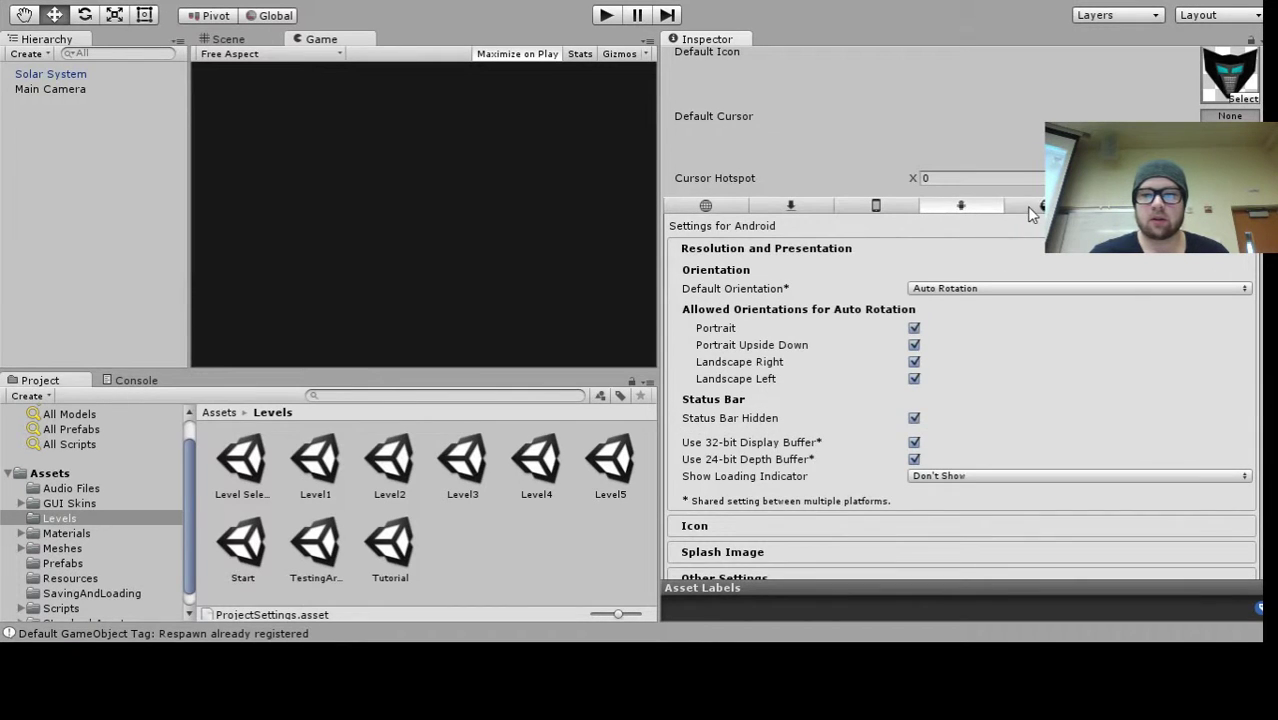
left_click(790, 205)
left_click(705, 205)
left_click(790, 205)
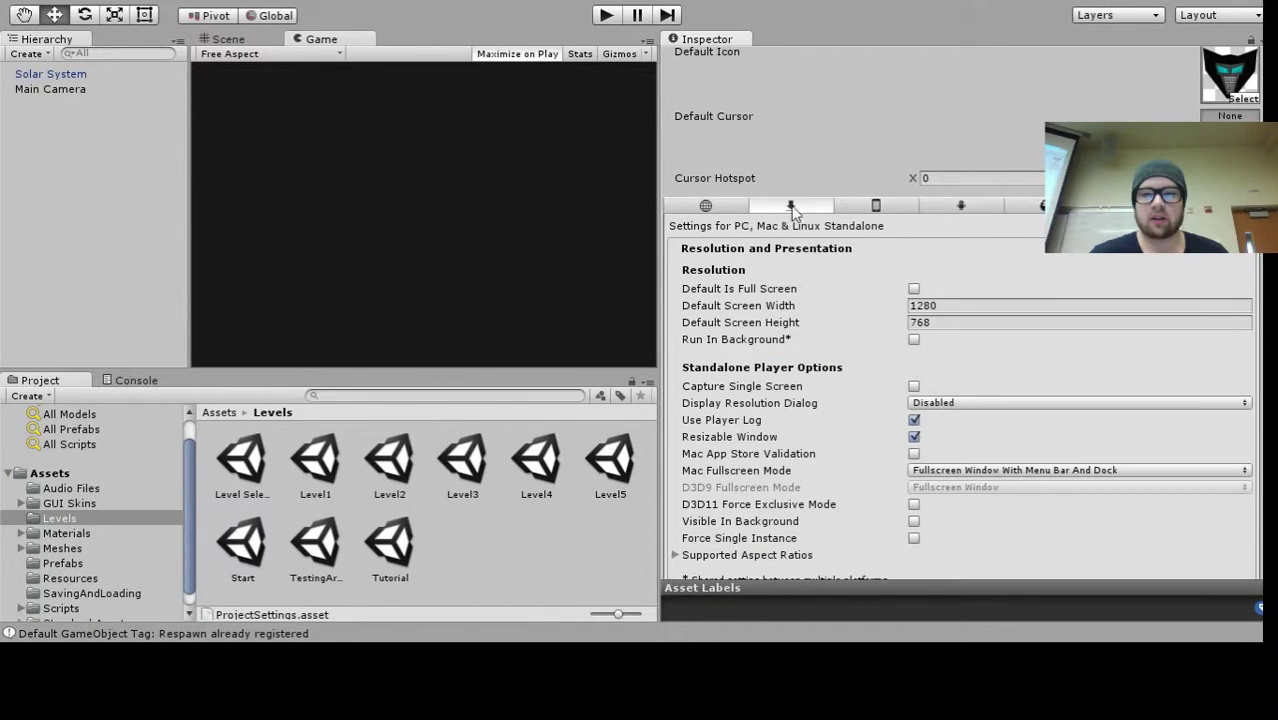
Look through the player settings for iOS, Android, BlackBerry, Windows Store and Windows Phone 8
left_click(880, 205)
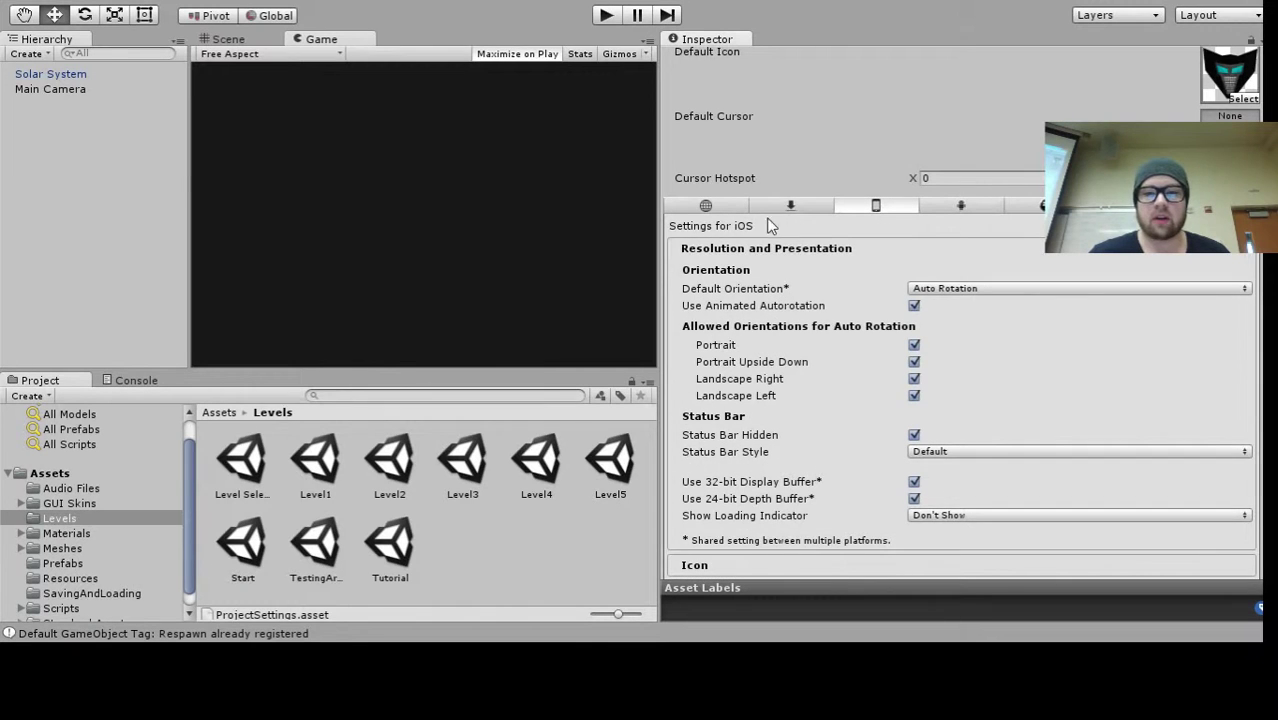
left_click(962, 205)
left_click(1025, 210)
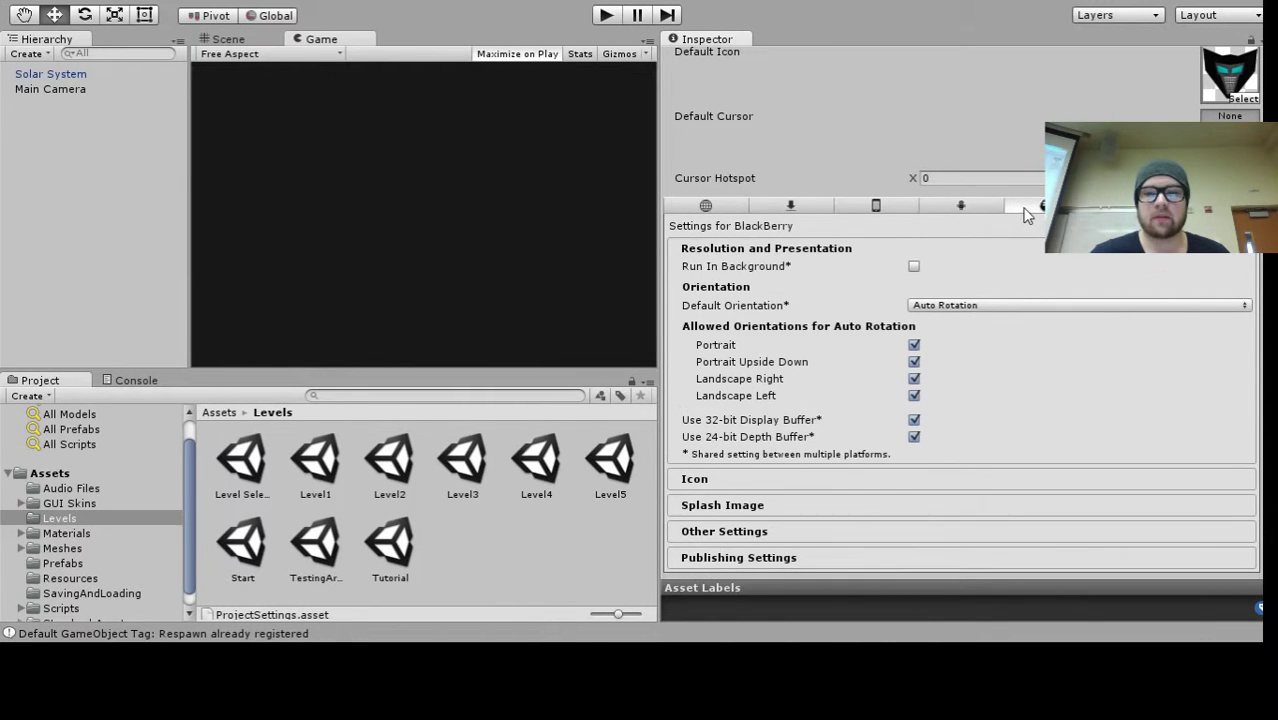
left_click(1133, 205)
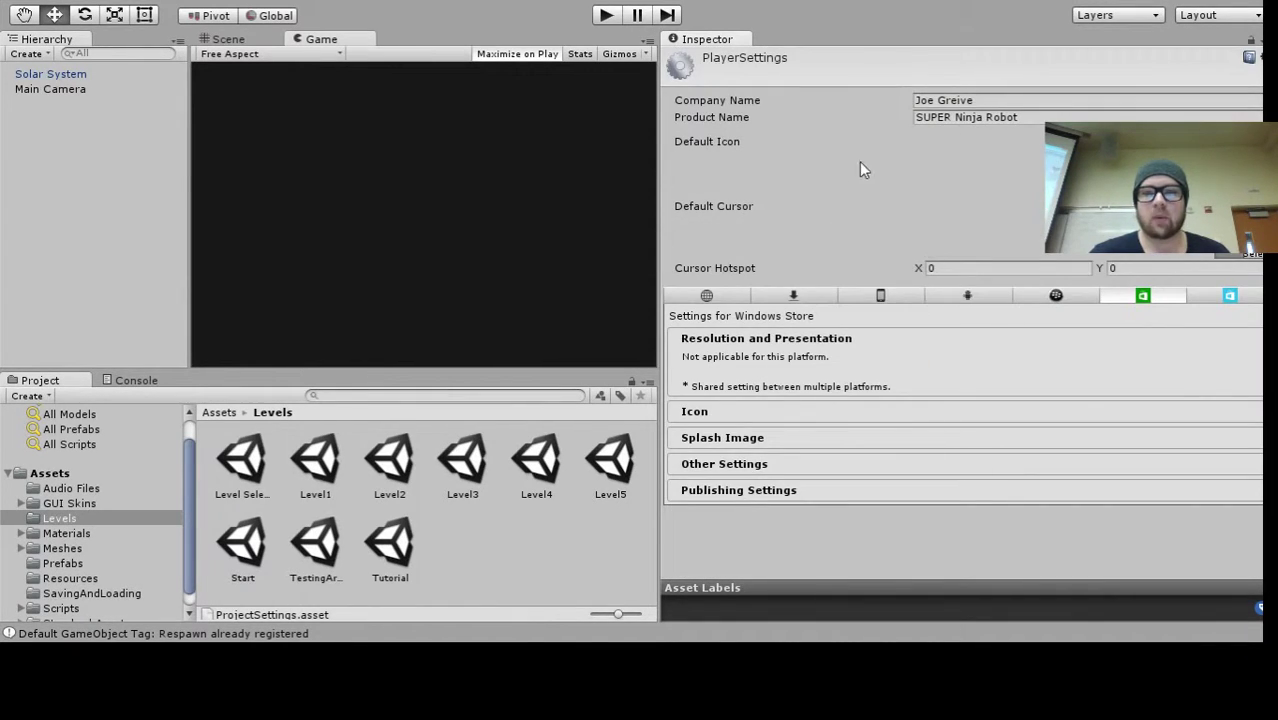
left_click(1215, 298)
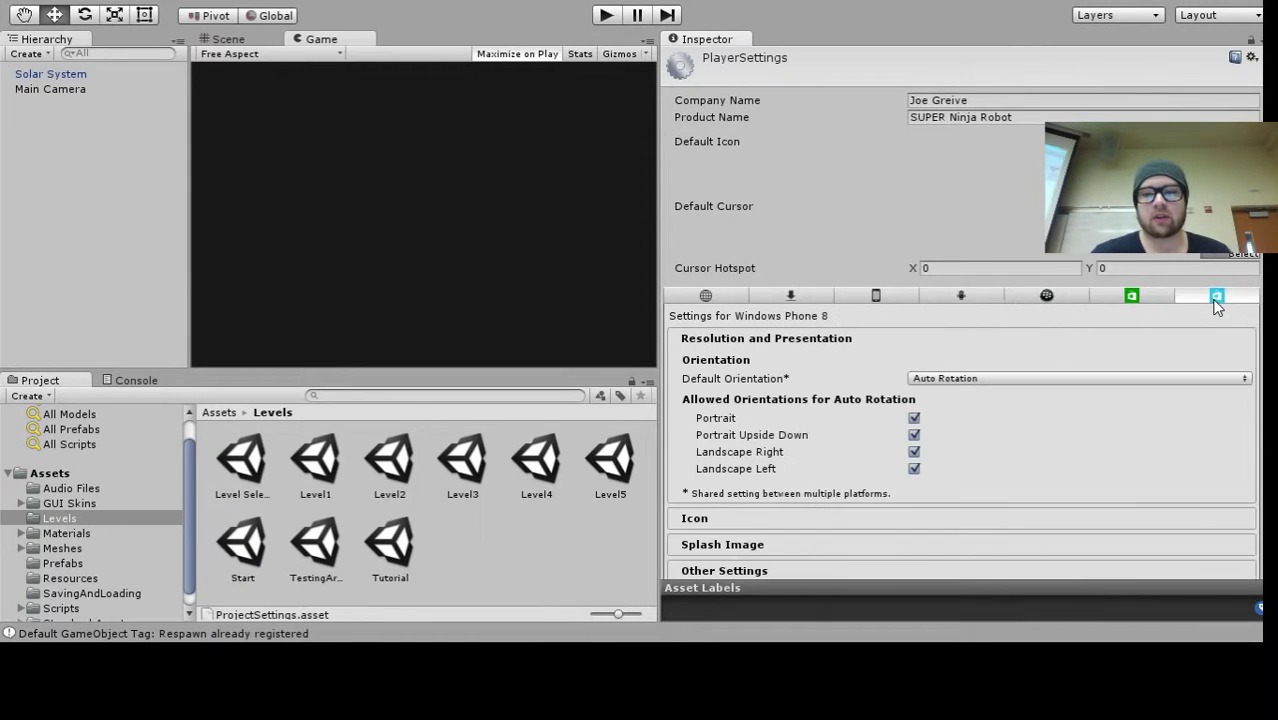
scroll(928, 331, "down", 1)
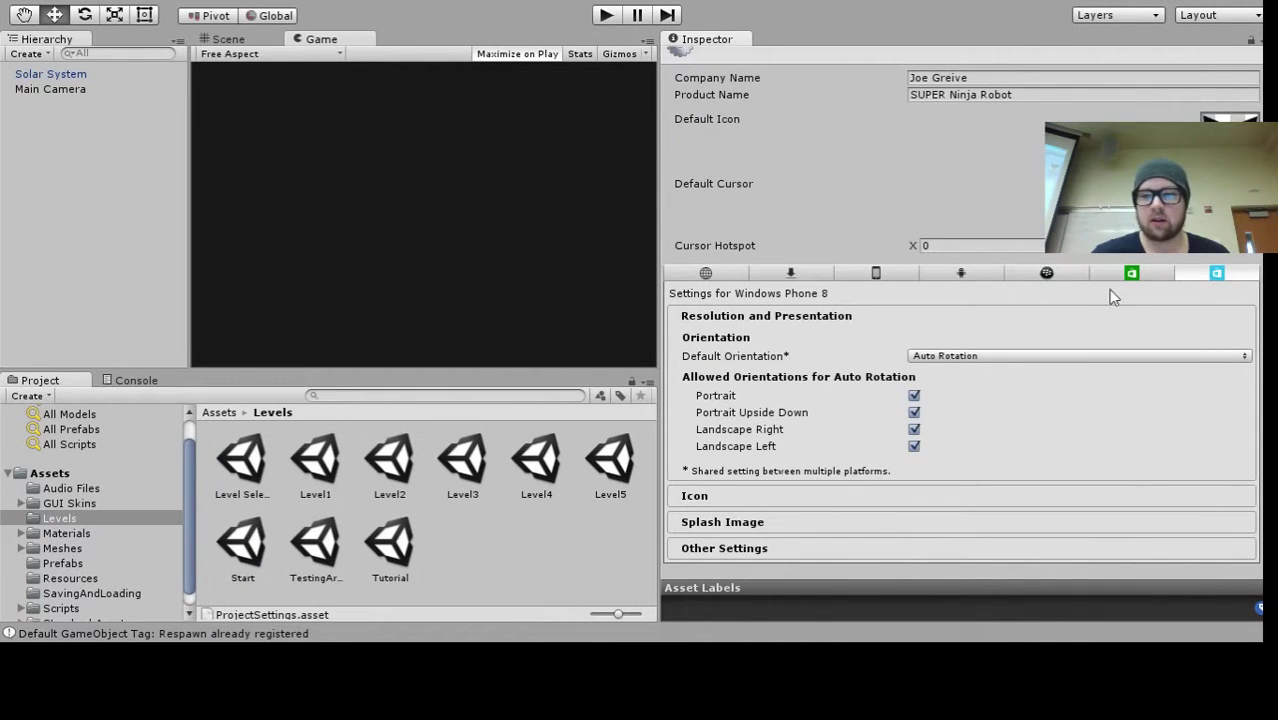
Compare the iOS settings with the standalone ones, and bring up the Android player settings
left_click(877, 272)
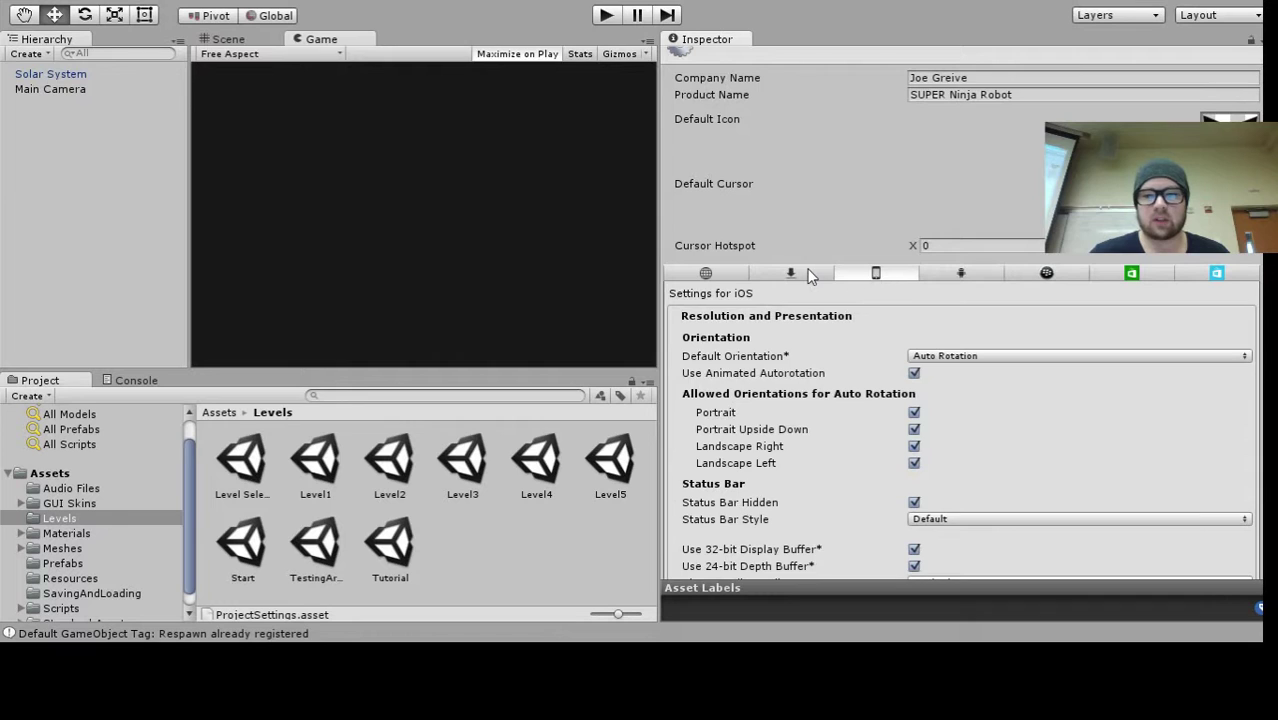
left_click(809, 274)
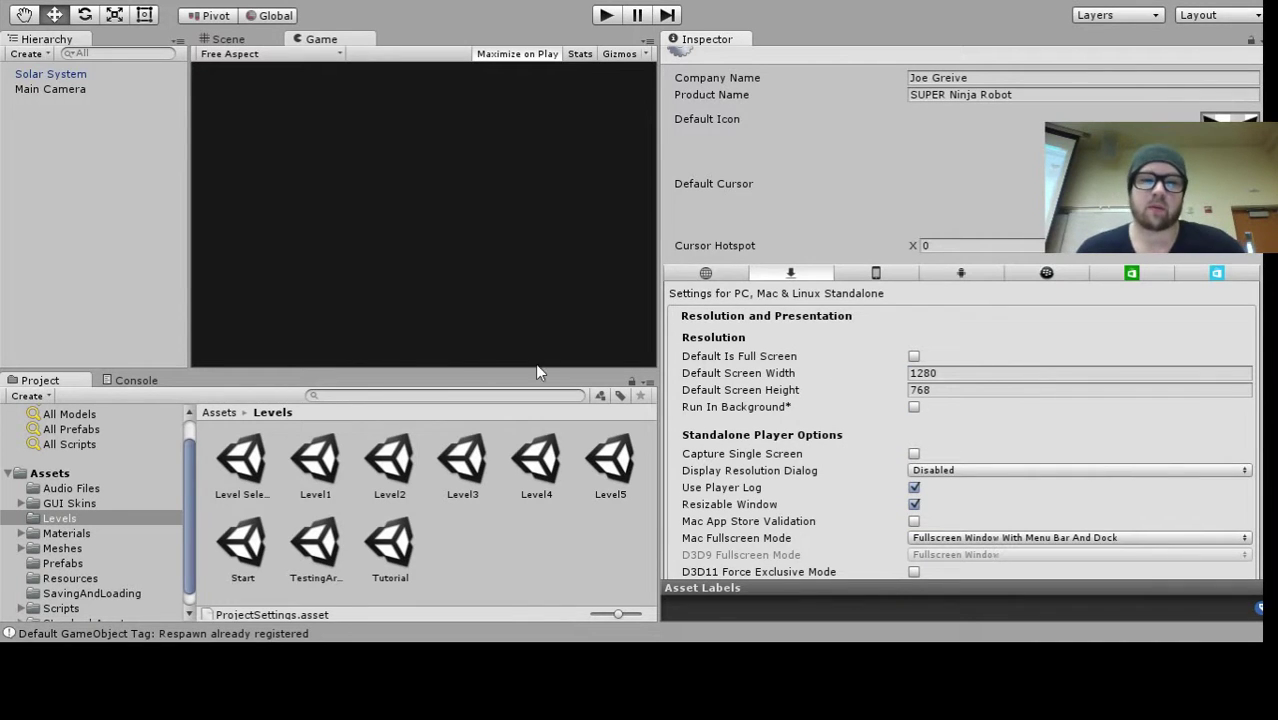
left_click(876, 273)
left_click(961, 273)
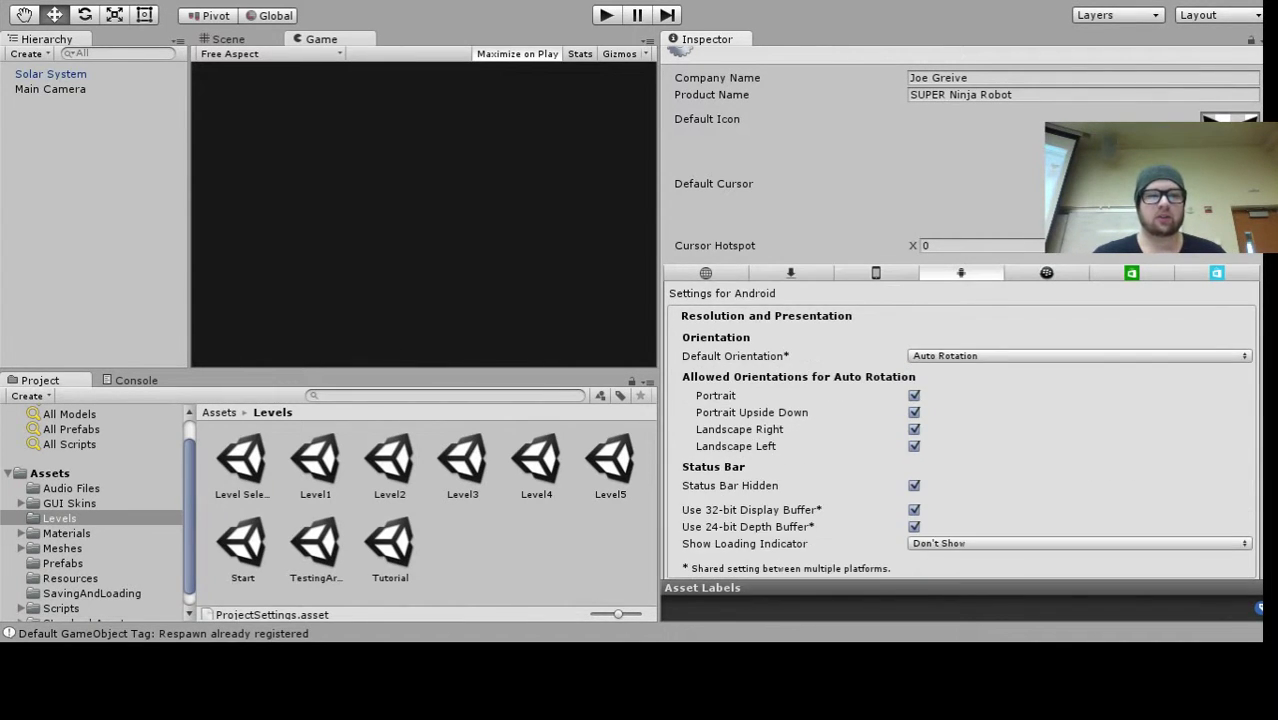
Look through the BlackBerry, Windows Store, Windows Phone 8, Web Player, iOS and Android settings, and return to the PC, Mac & Linux Standalone settings
left_click(1046, 272)
left_click(1131, 272)
left_click(1216, 295)
left_click(706, 295)
left_click(790, 295)
left_click(876, 295)
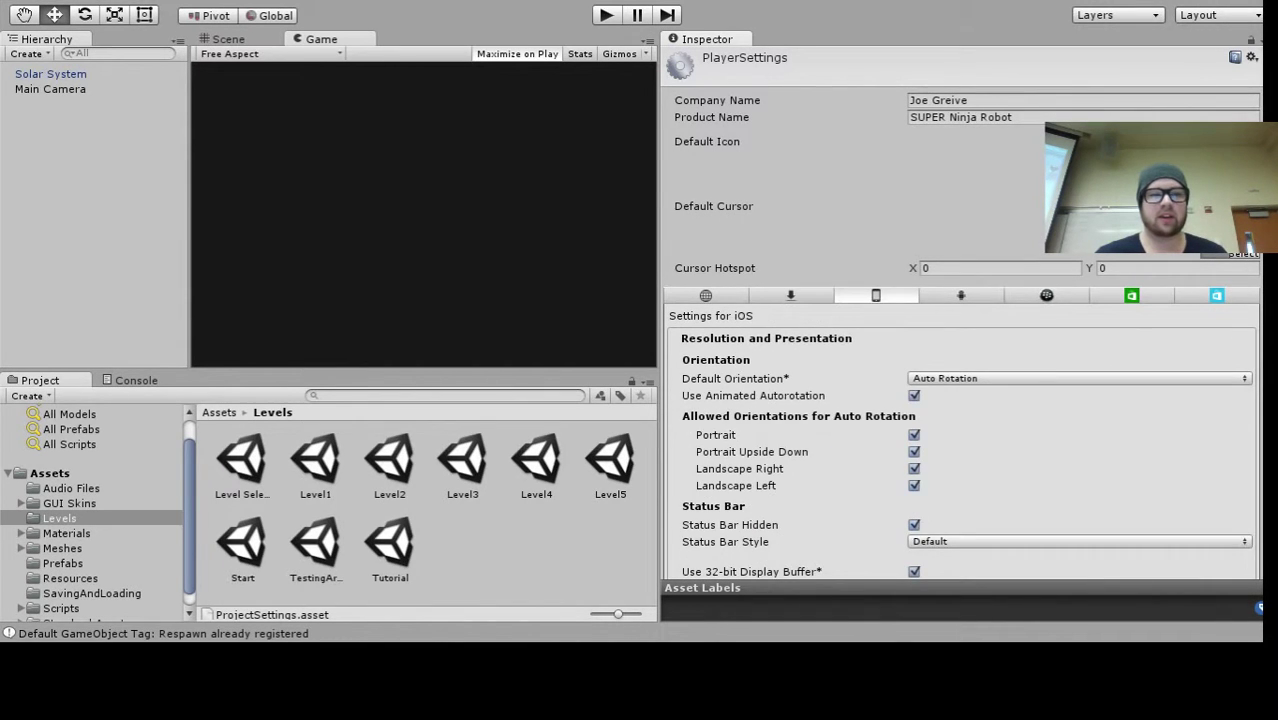
left_click(961, 295)
left_click(790, 295)
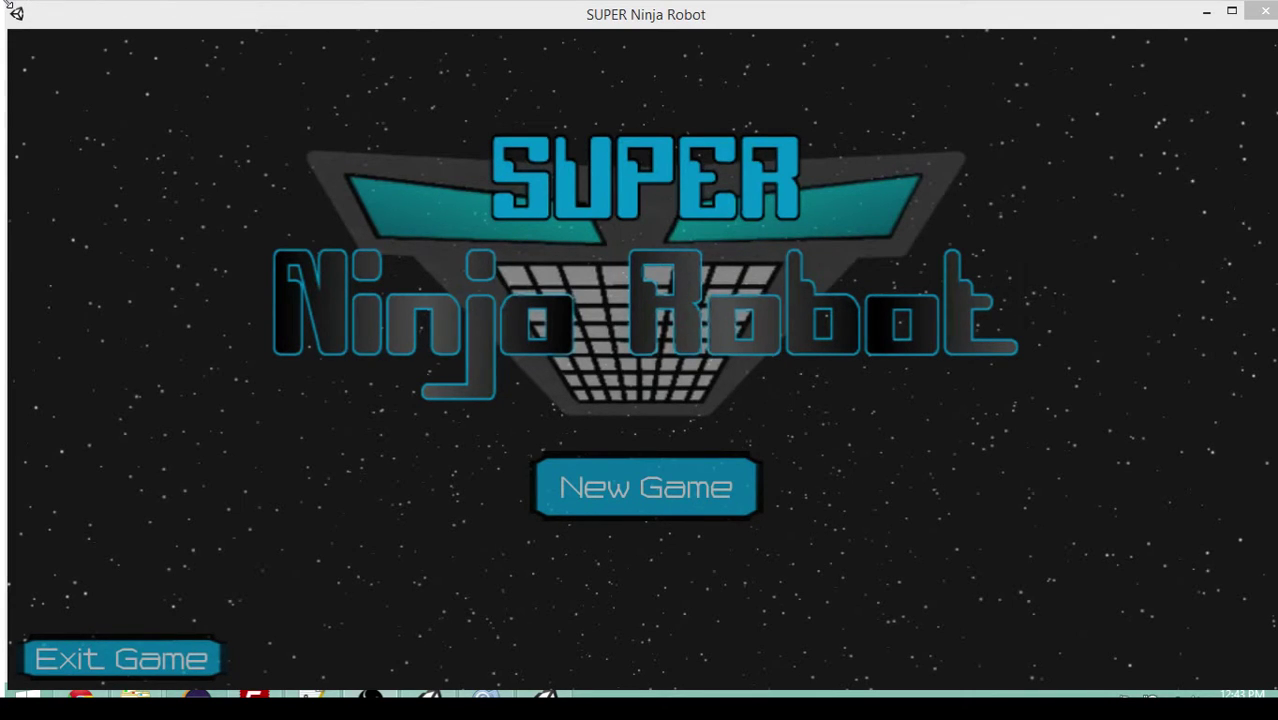
Resize the running SUPER Ninja Robot window and start Level 1 of a new game
mouse_move(14, 10)
left_mouse_down()
mouse_move(262, 55)
mouse_move(381, 27)
mouse_move(165, 45)
mouse_move(534, 16)
left_mouse_up()
double_click(778, 29)
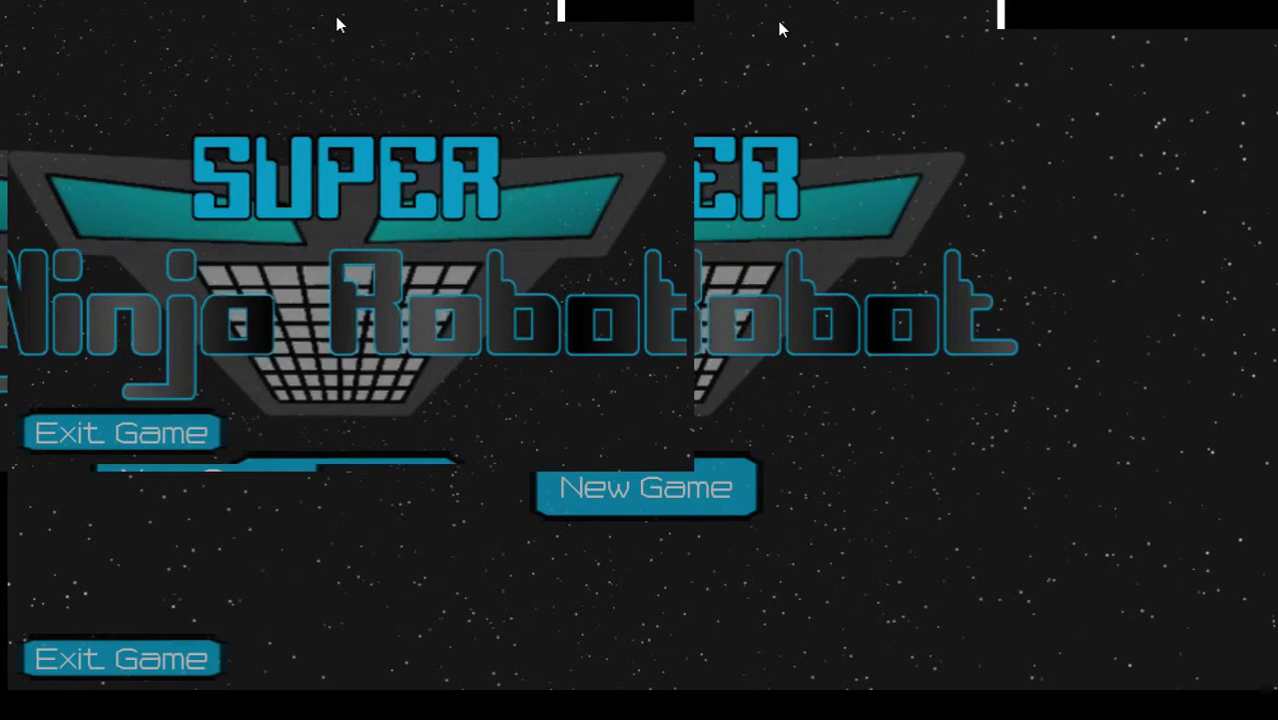
left_click(658, 489)
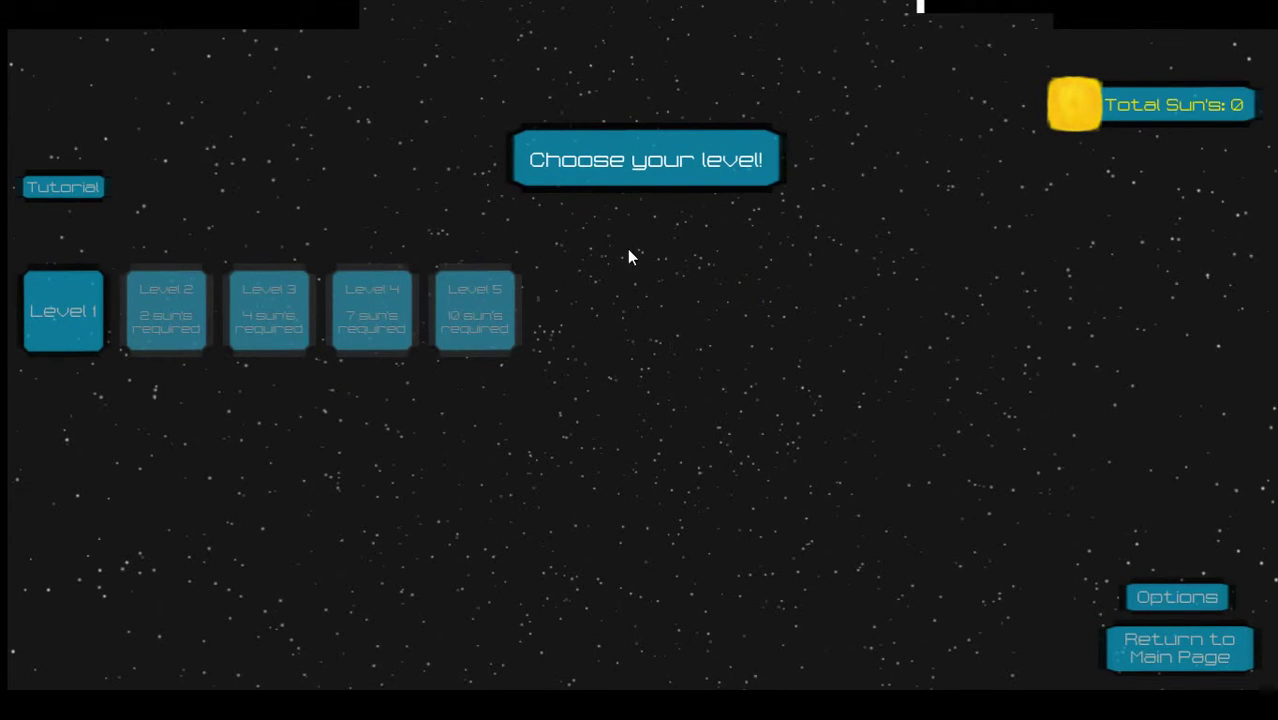
left_click(49, 297)
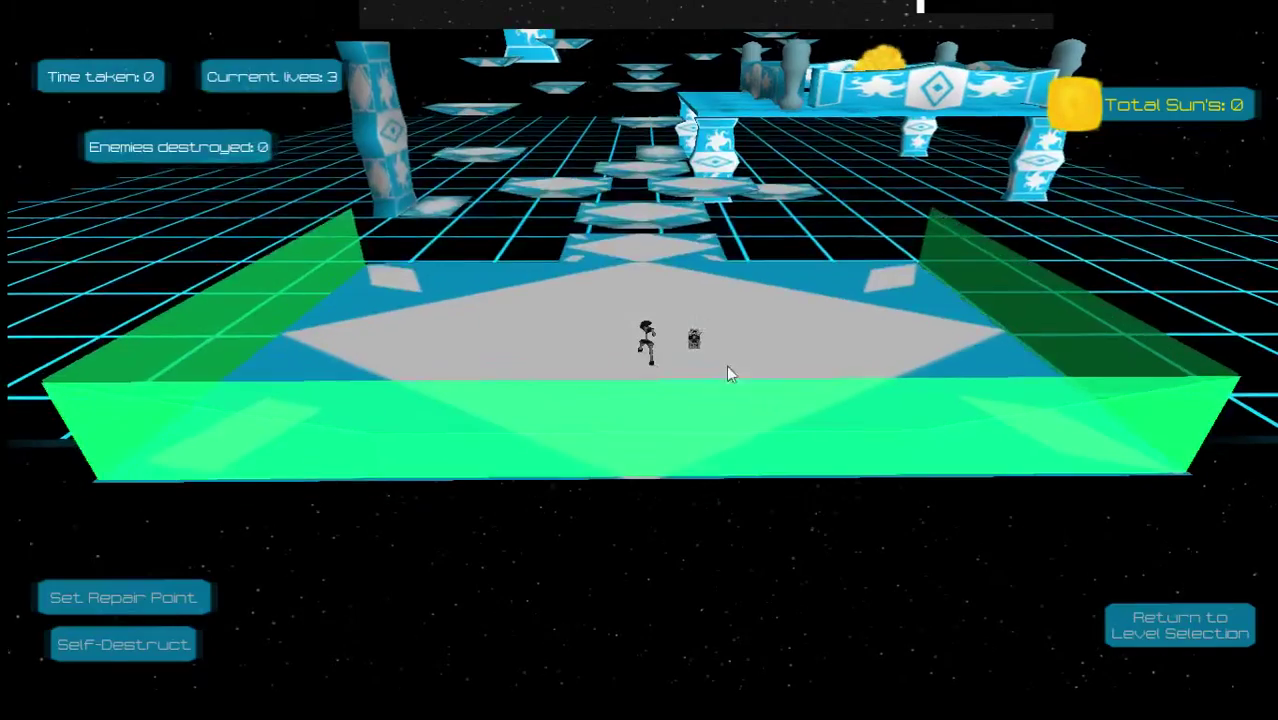
Play through Level 1, moving the robot across the floating platforms to the walled area with the sun
key("w")
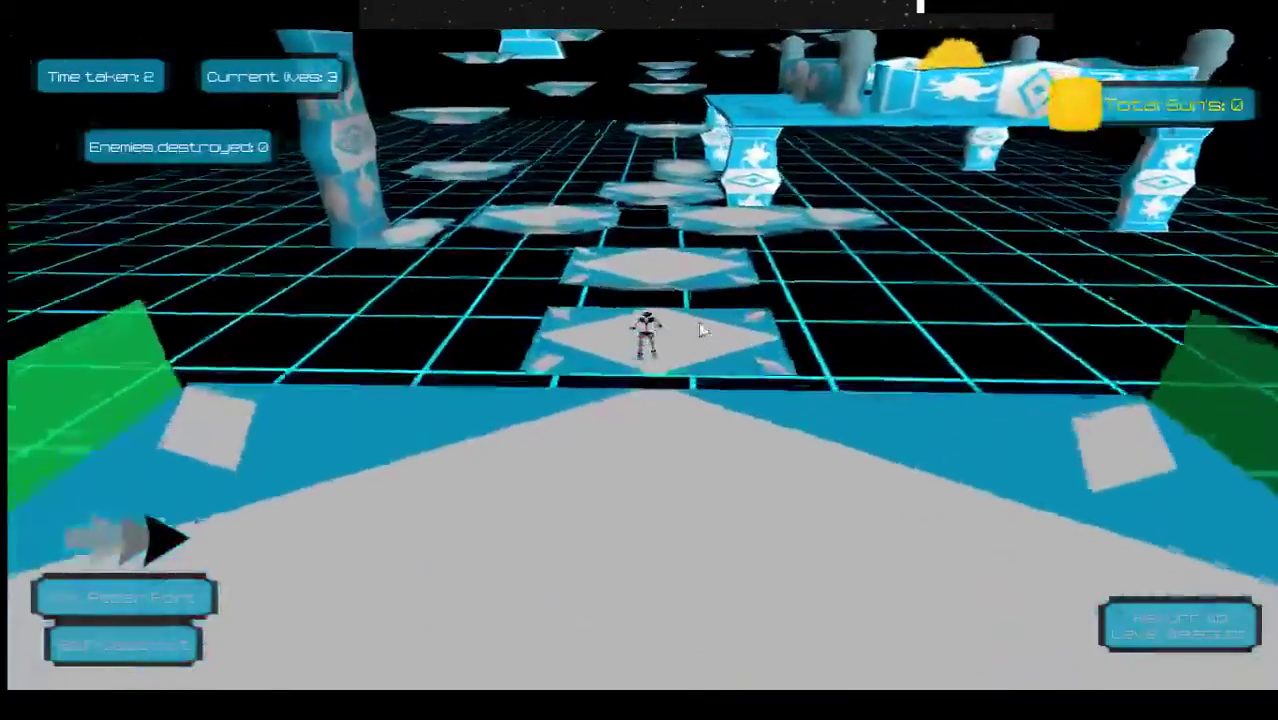
key("w")
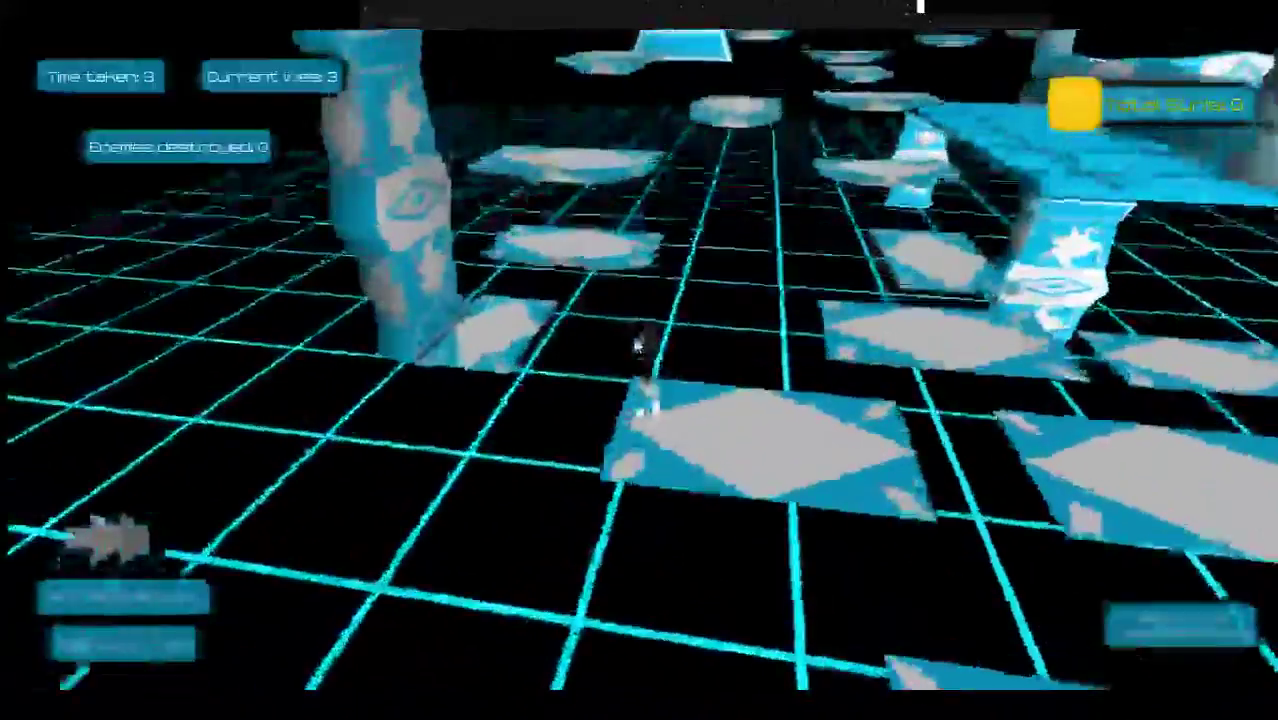
key("w")
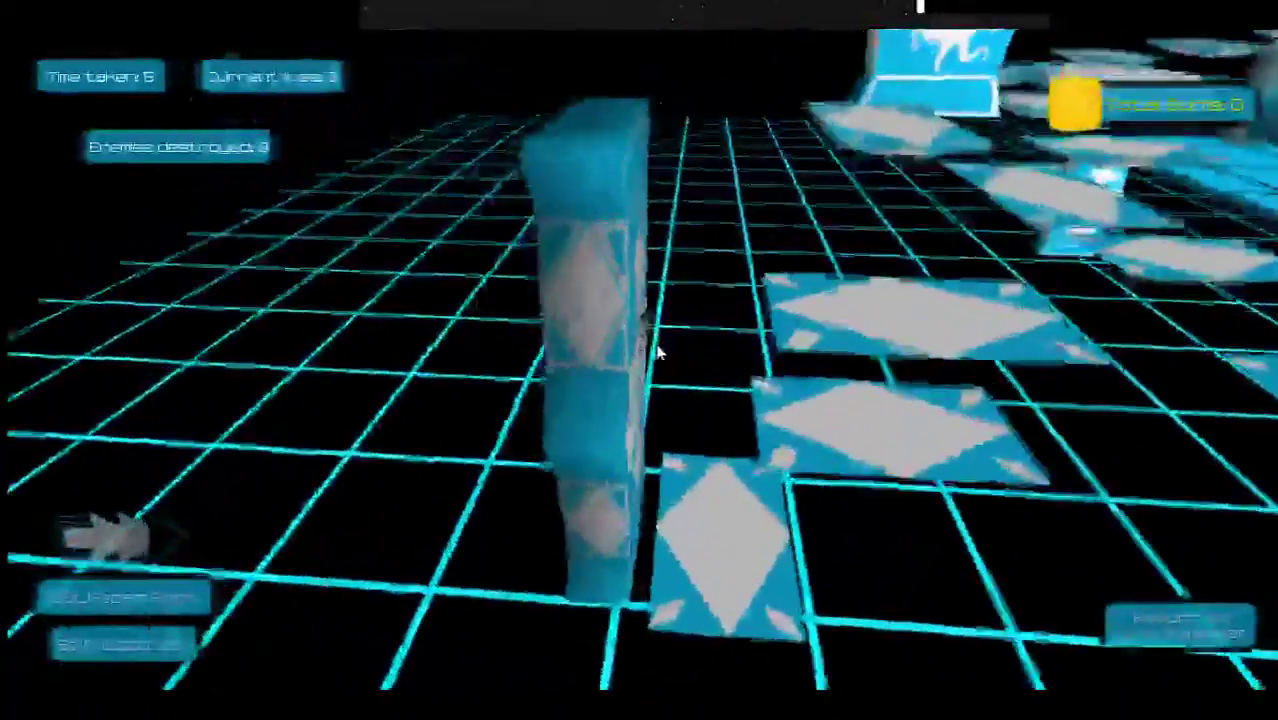
key("w")
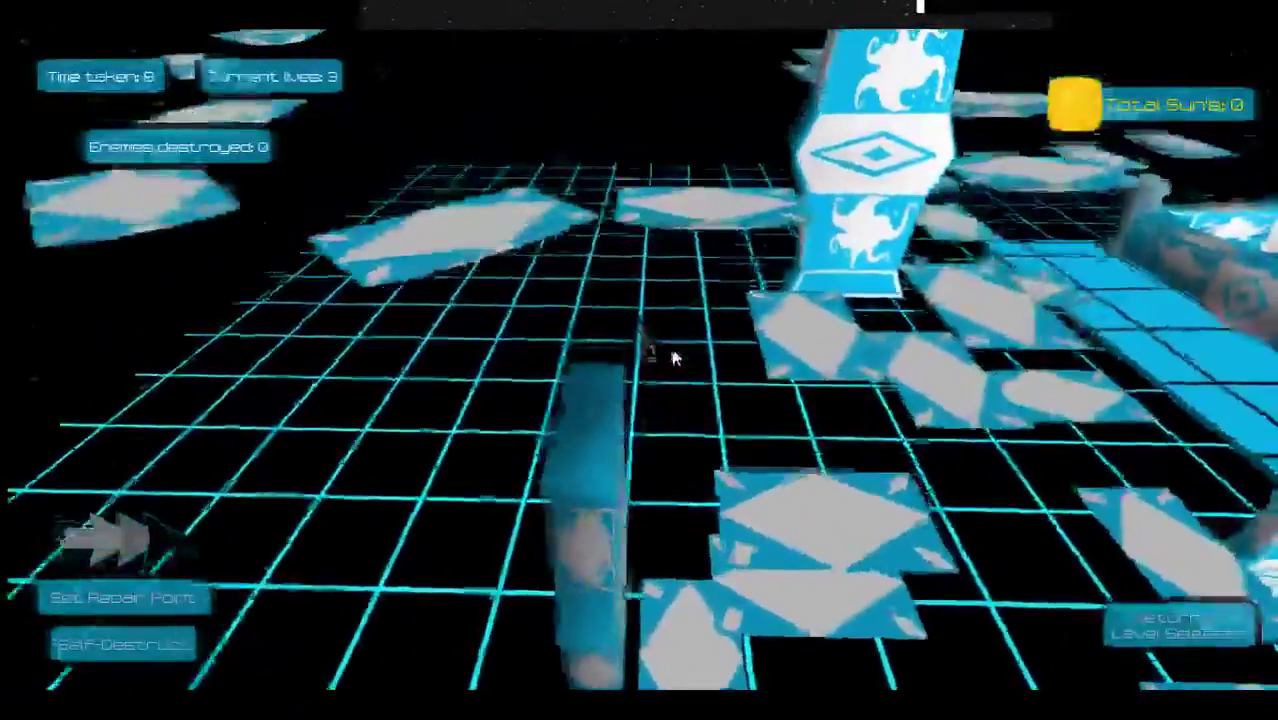
key("w")
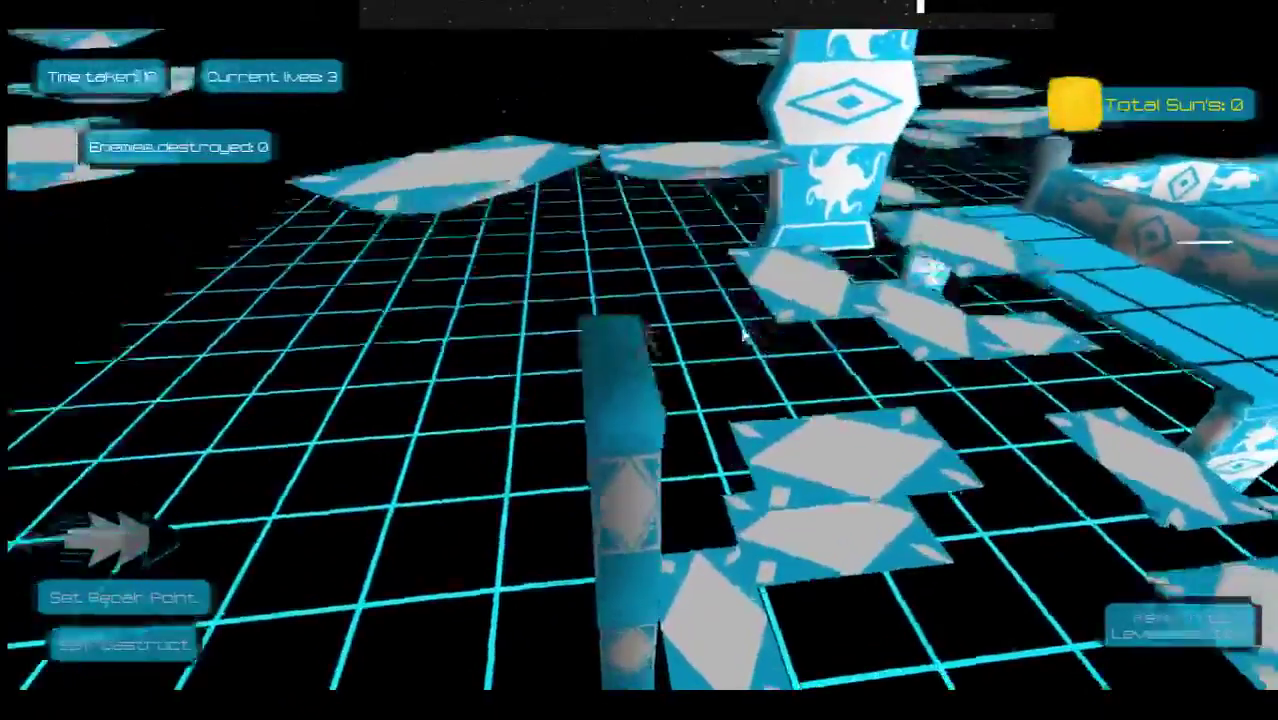
key("w")
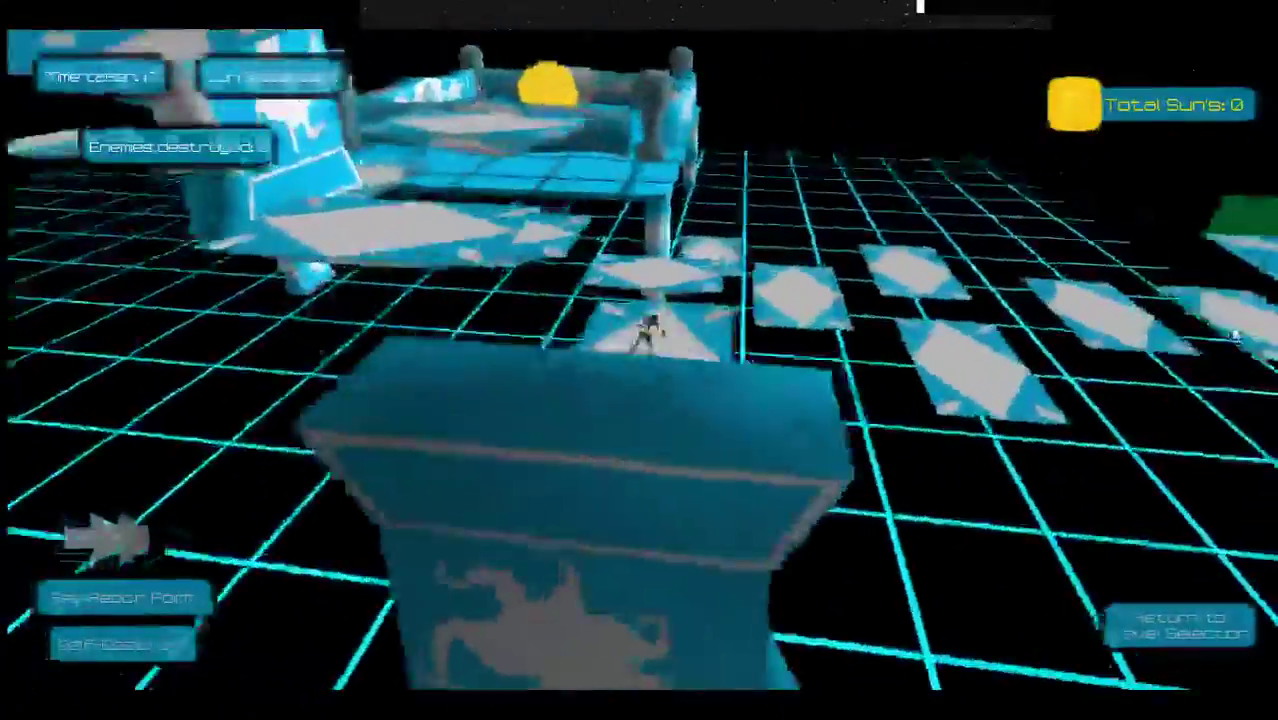
key("w")
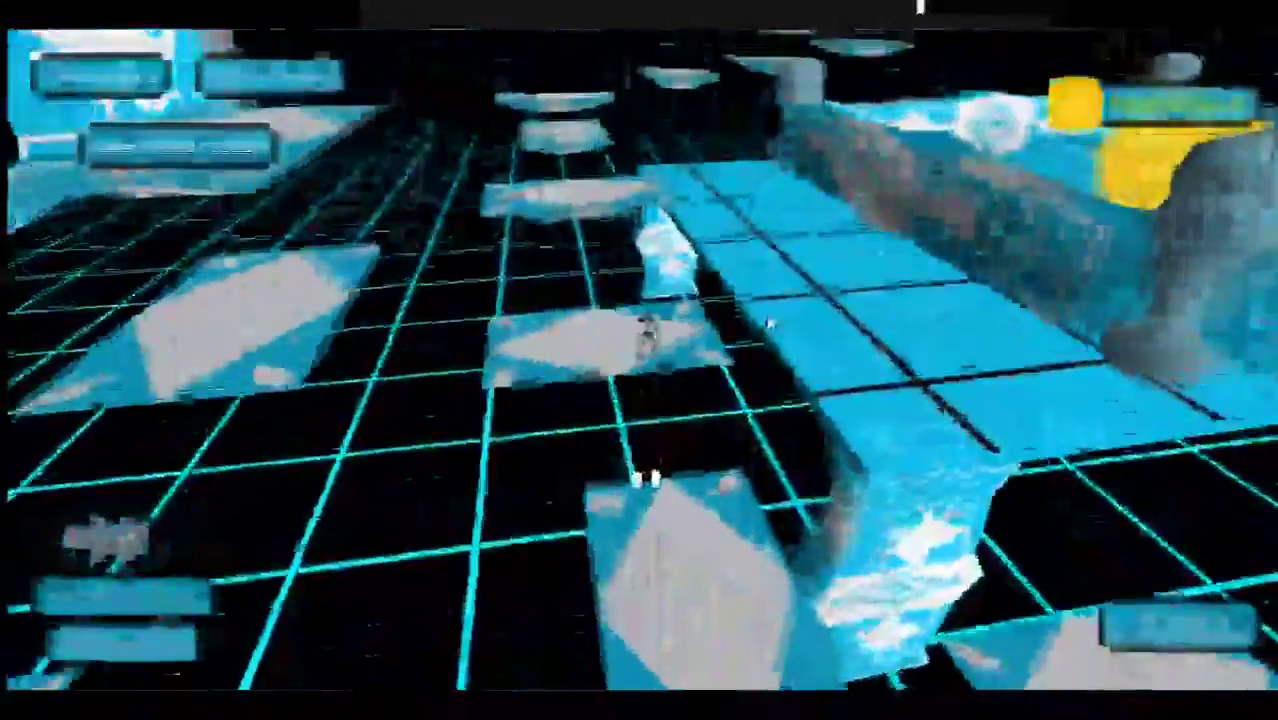
key("w")
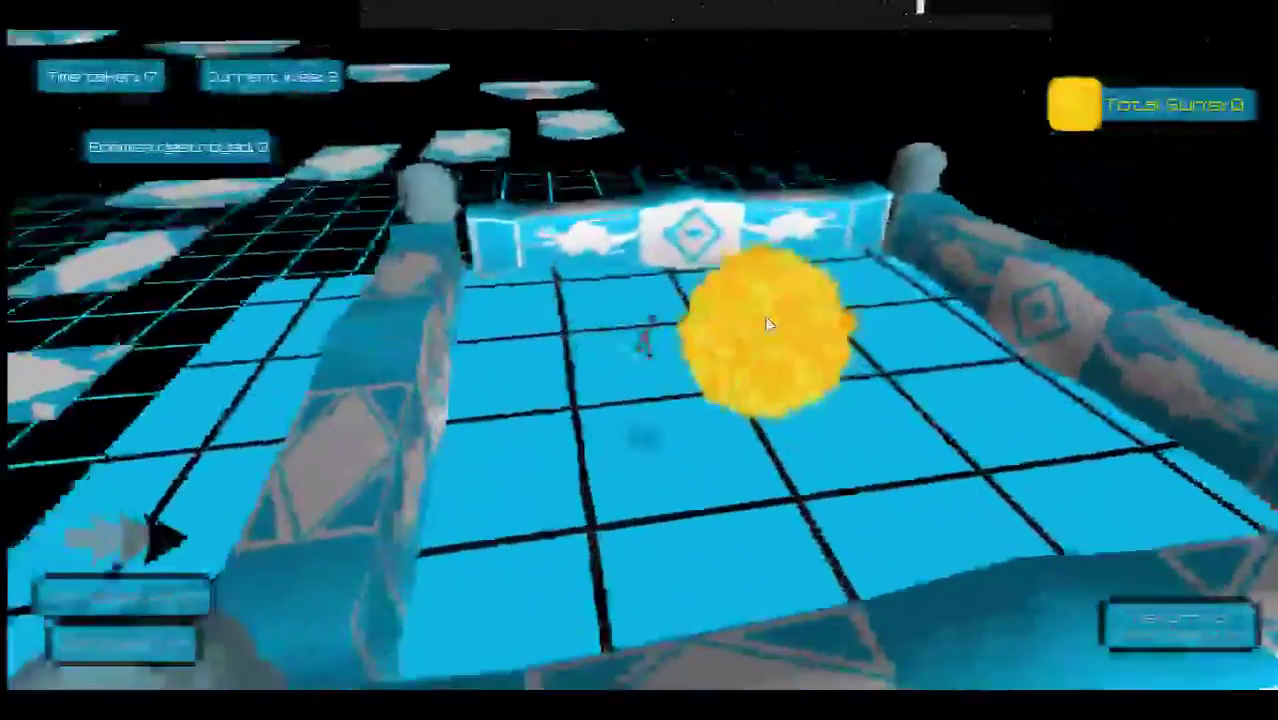
key("w")
left_click(711, 313)
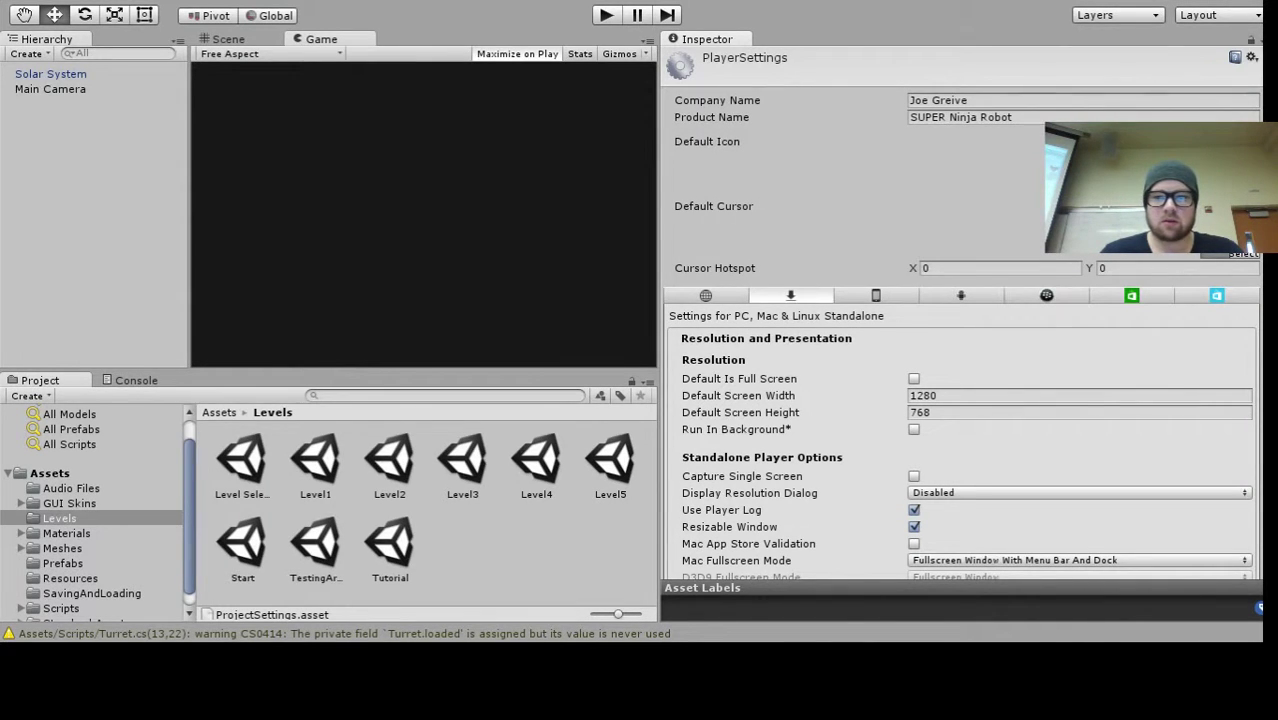
Set Display Resolution Dialog to Enabled in the Standalone Player Options
scroll(960, 310, "down", 3)
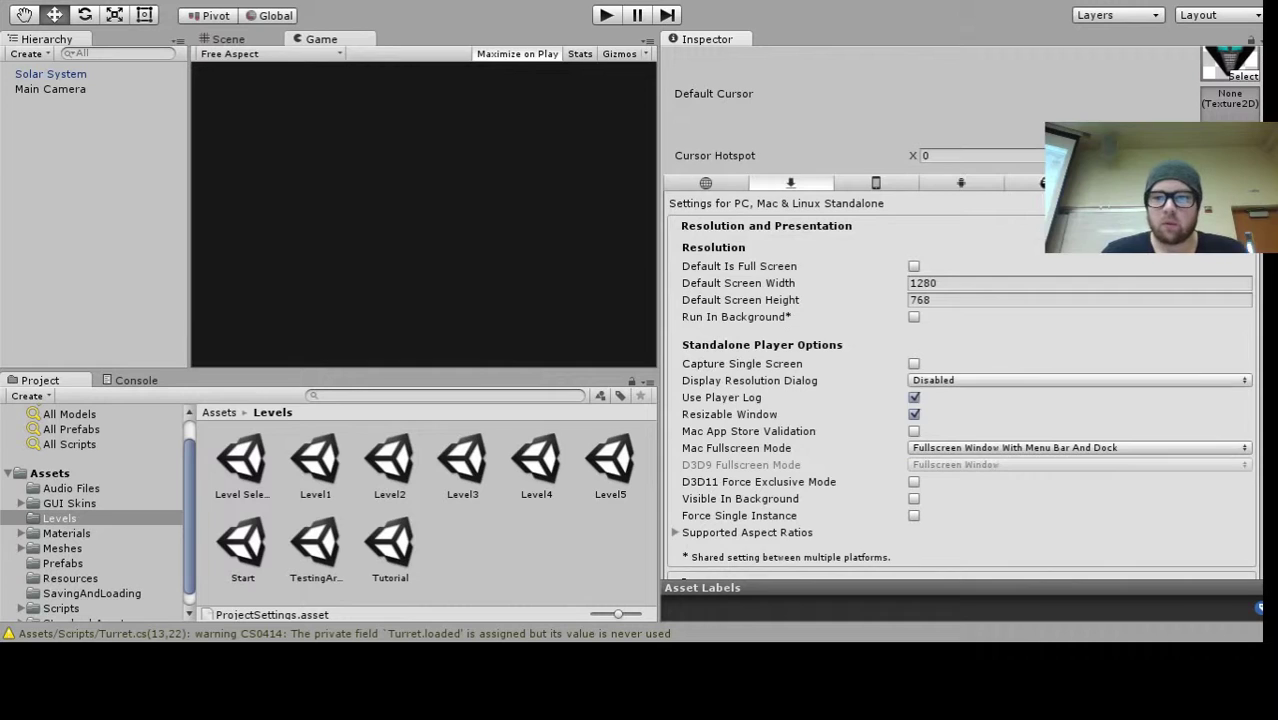
scroll(960, 310, "down", 2)
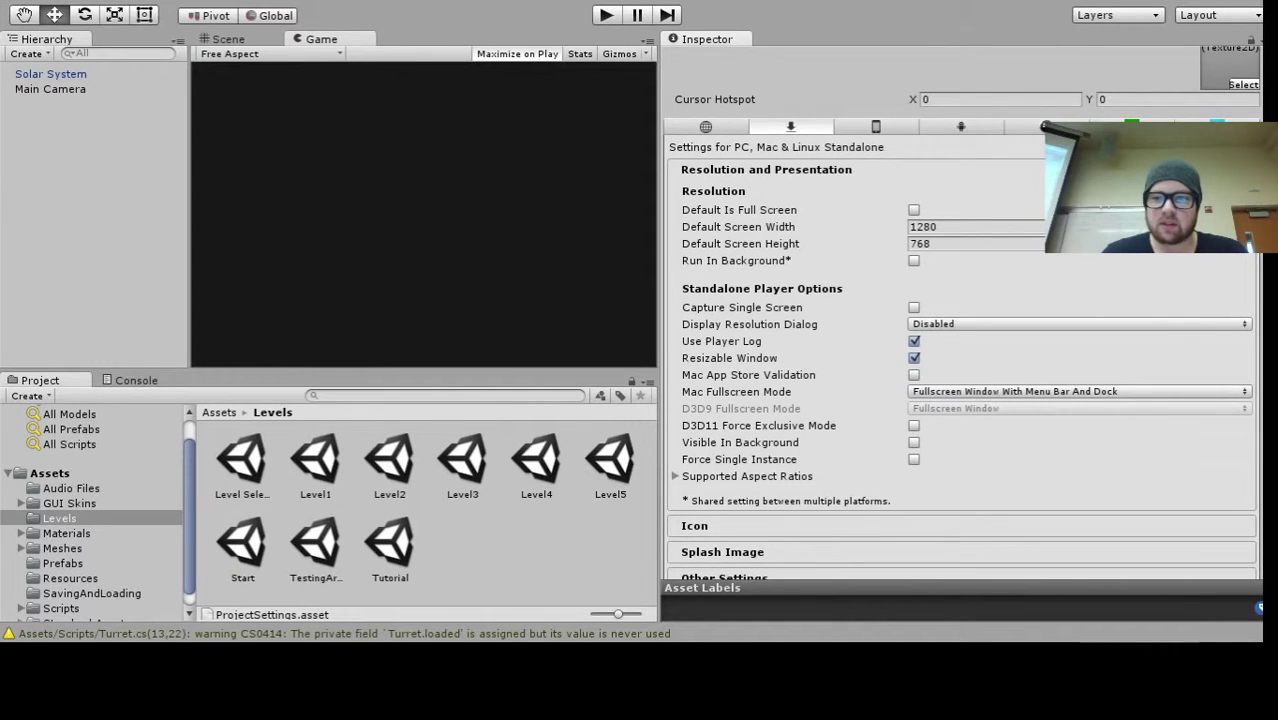
left_click(973, 368)
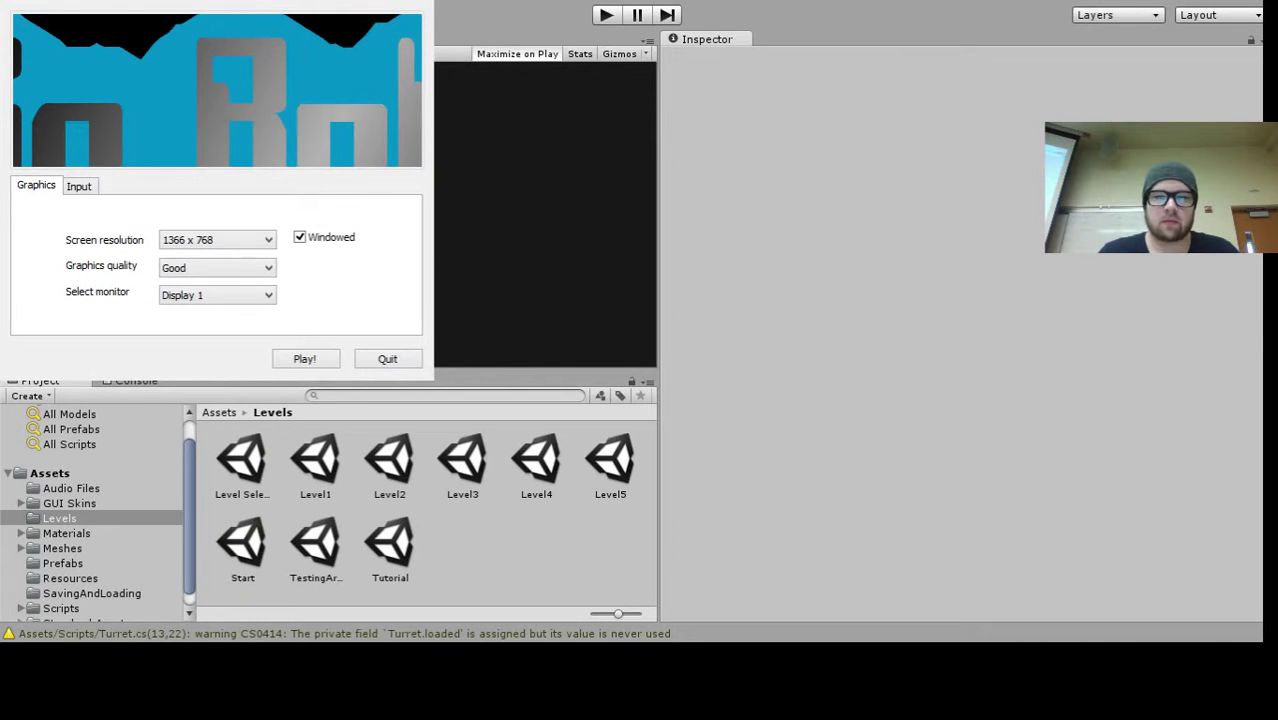
Examine the screen resolution, graphics quality, monitor and input control options in the game's launch dialog
left_click(243, 245)
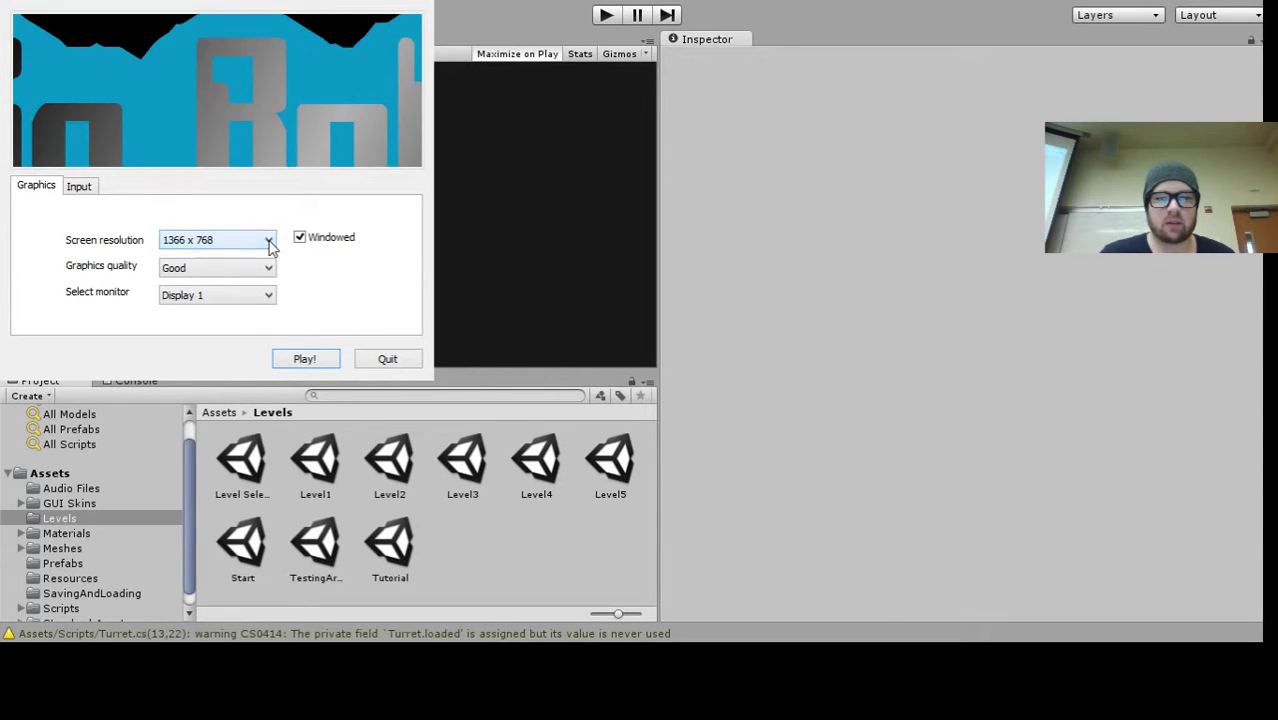
left_click(268, 272)
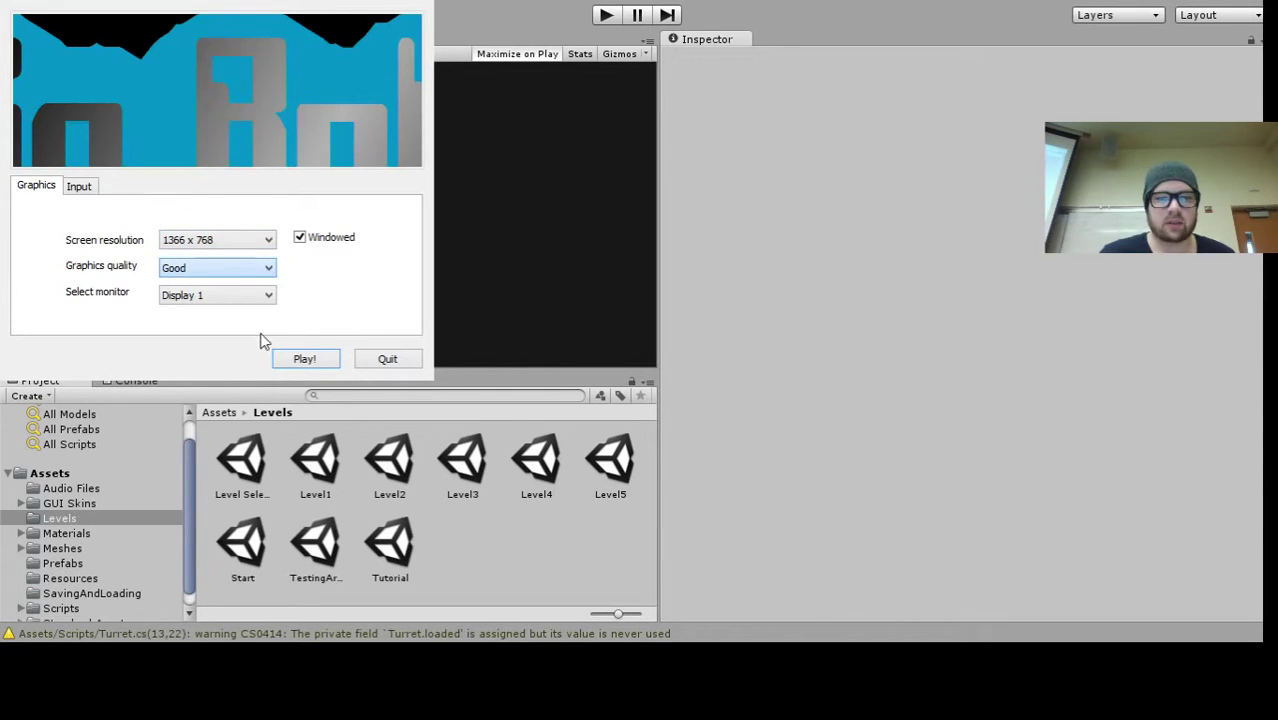
left_click(270, 298)
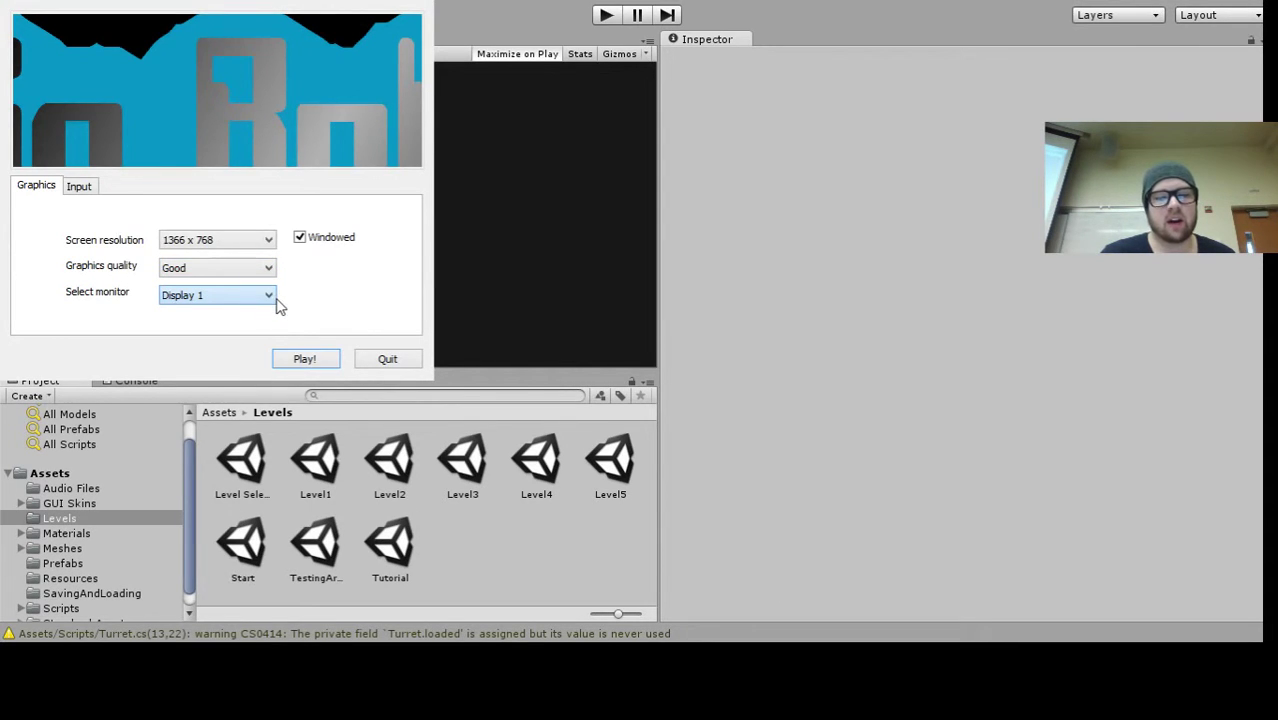
left_click(87, 190)
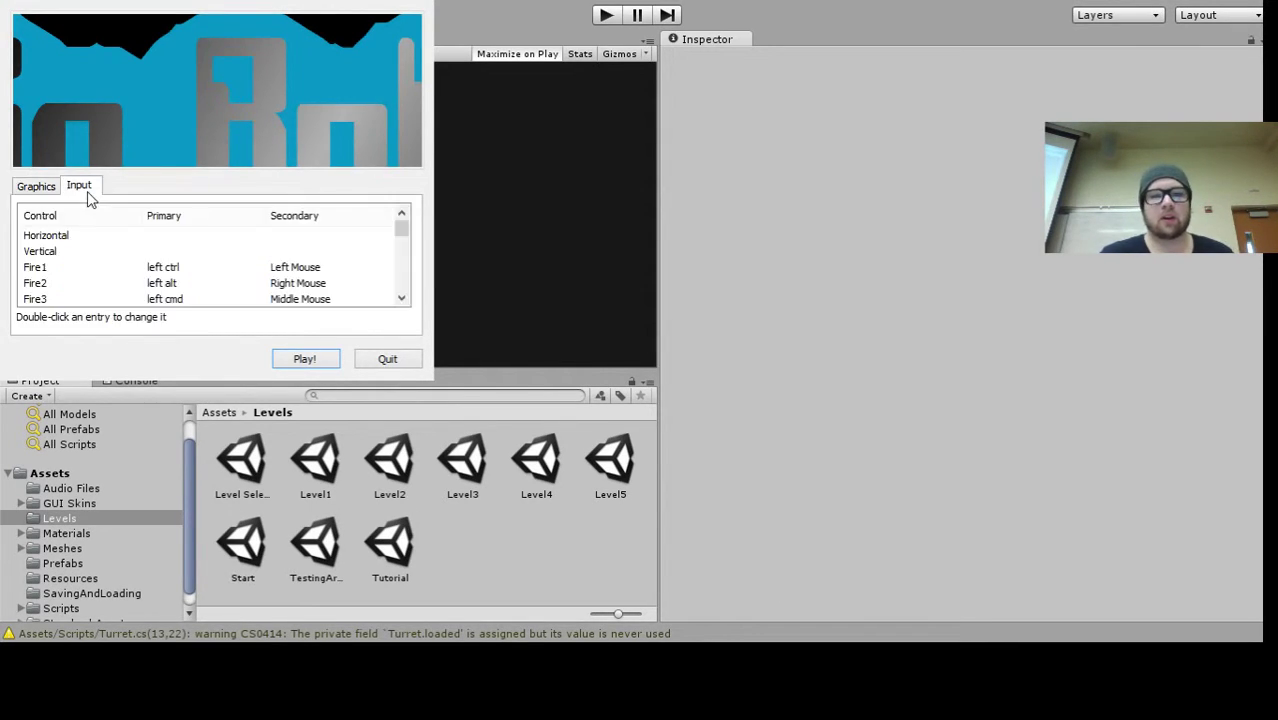
mouse_move(400, 229)
left_mouse_down()
mouse_move(407, 291)
mouse_move(400, 230)
left_mouse_up()
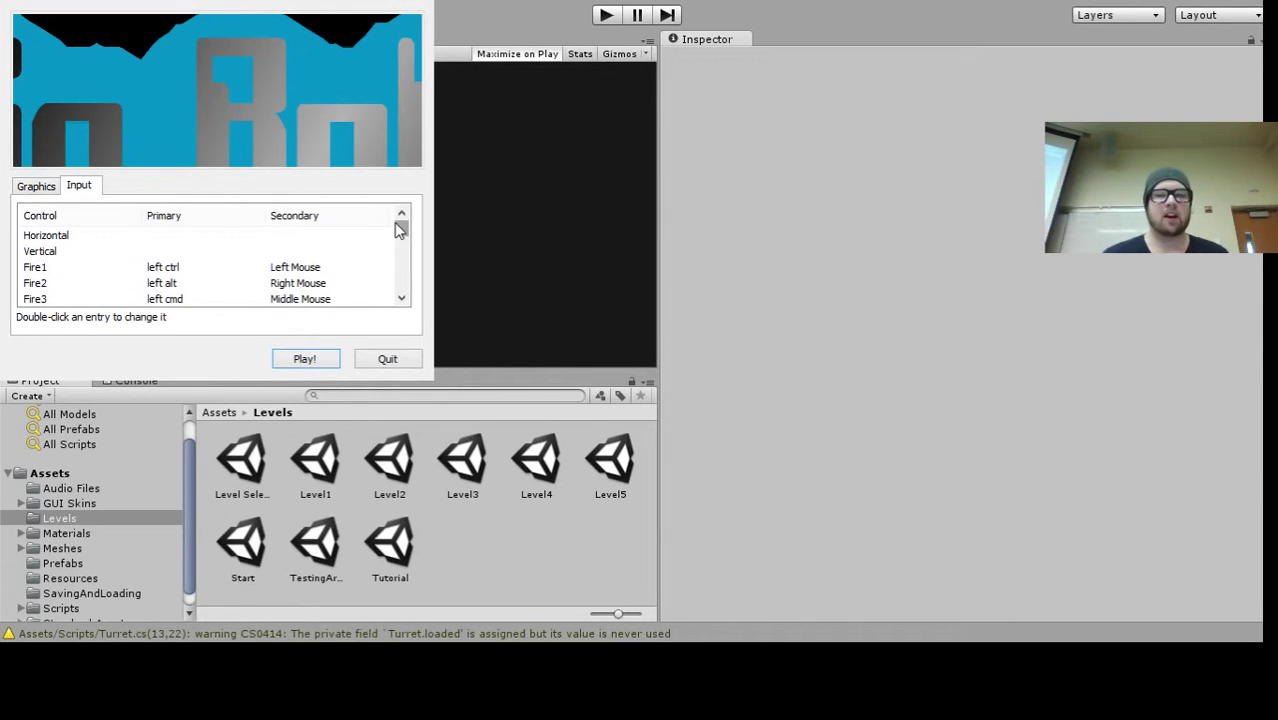
left_click(40, 189)
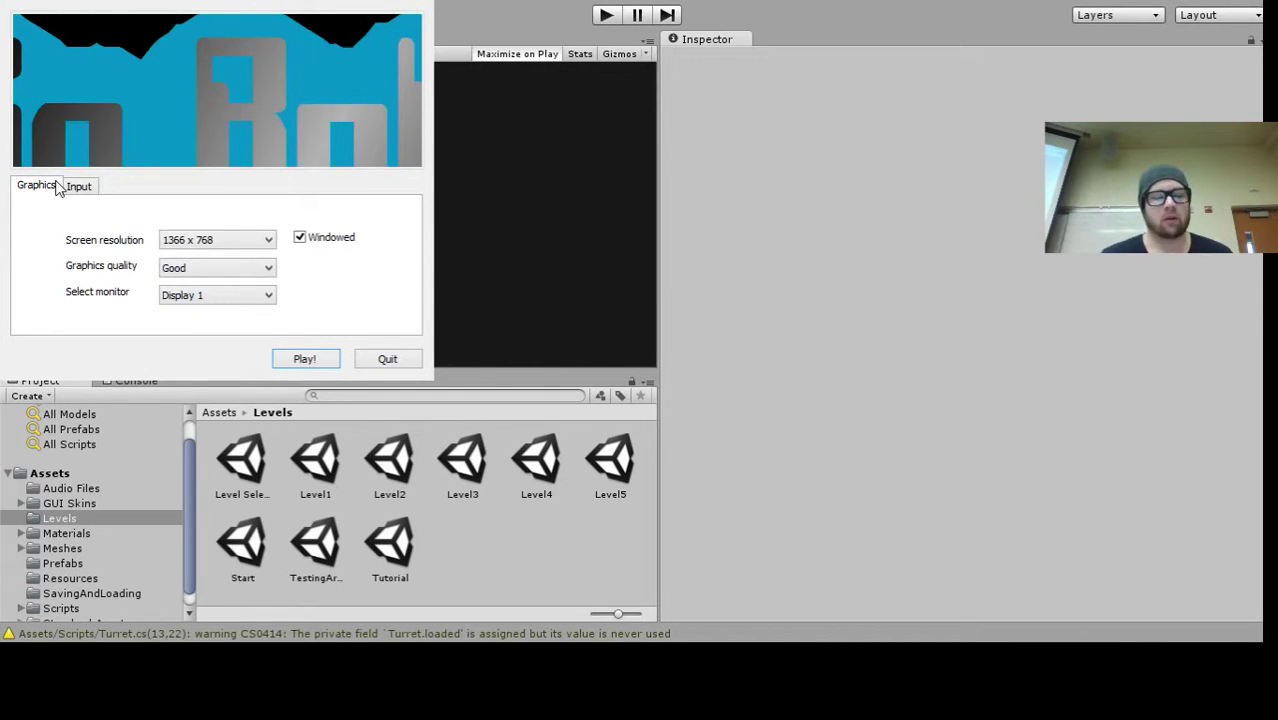
Launch the game at a 512 x 384 screen resolution with Windowed turned off
left_click(270, 241)
scroll(265, 258, "up", 5)
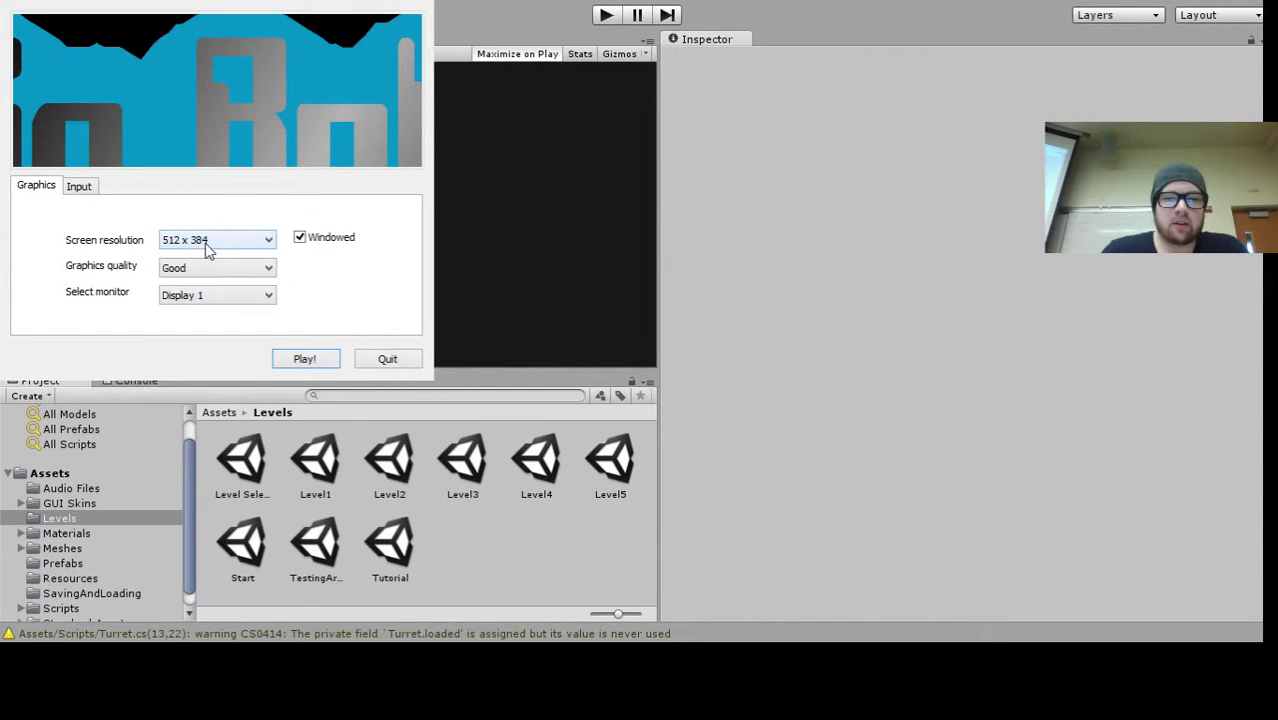
left_click(302, 240)
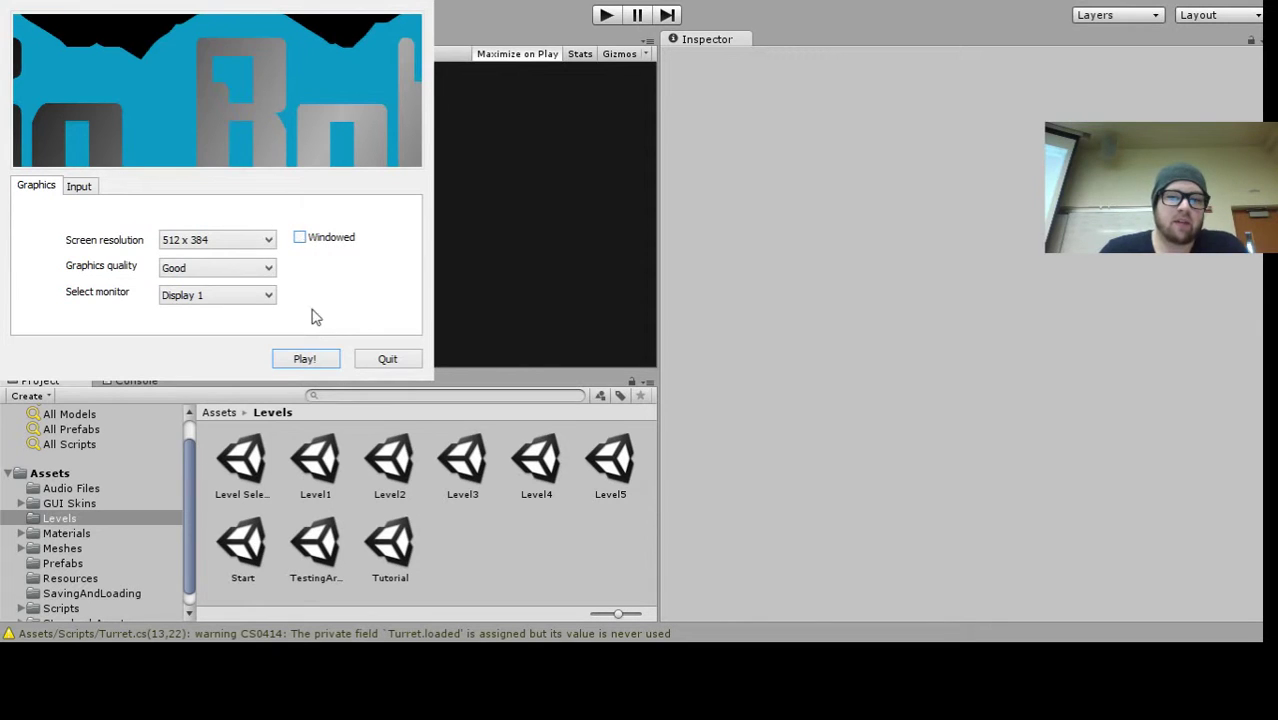
left_click(291, 359)
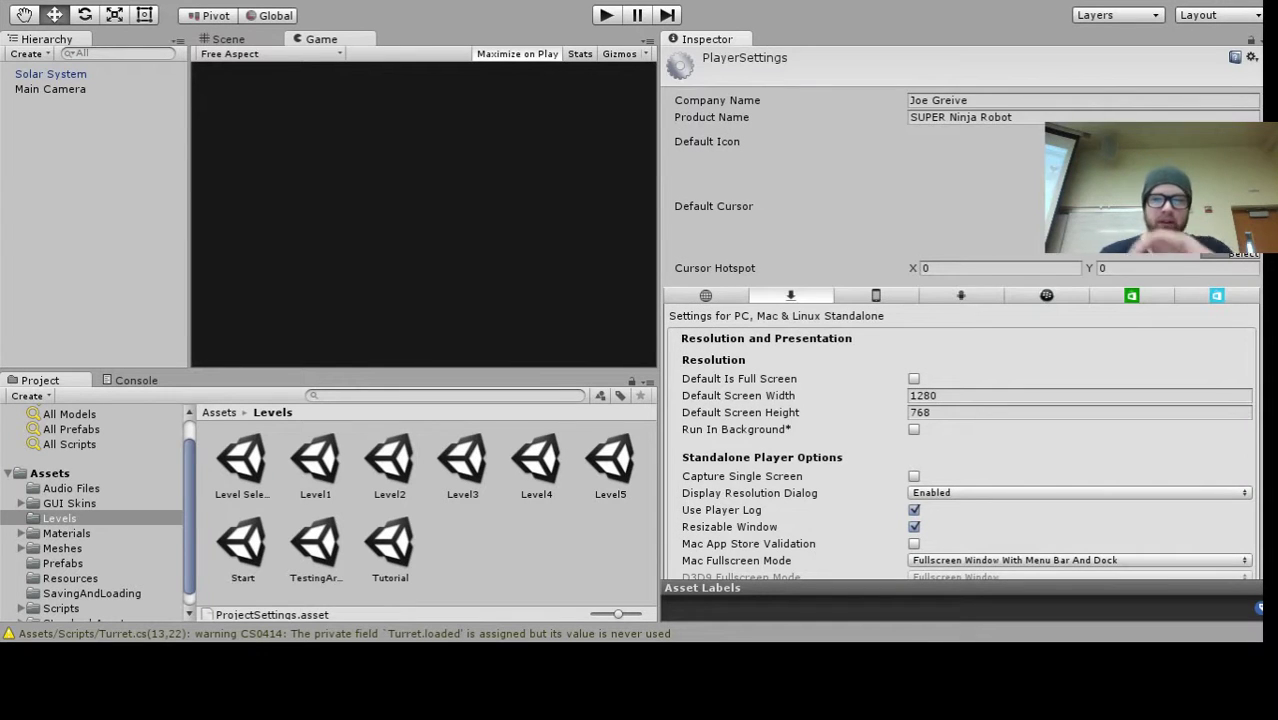
Review the standalone Resolution and Presentation settings, from the default screen size to Supported Aspect Ratios
scroll(961, 313, "down", 2)
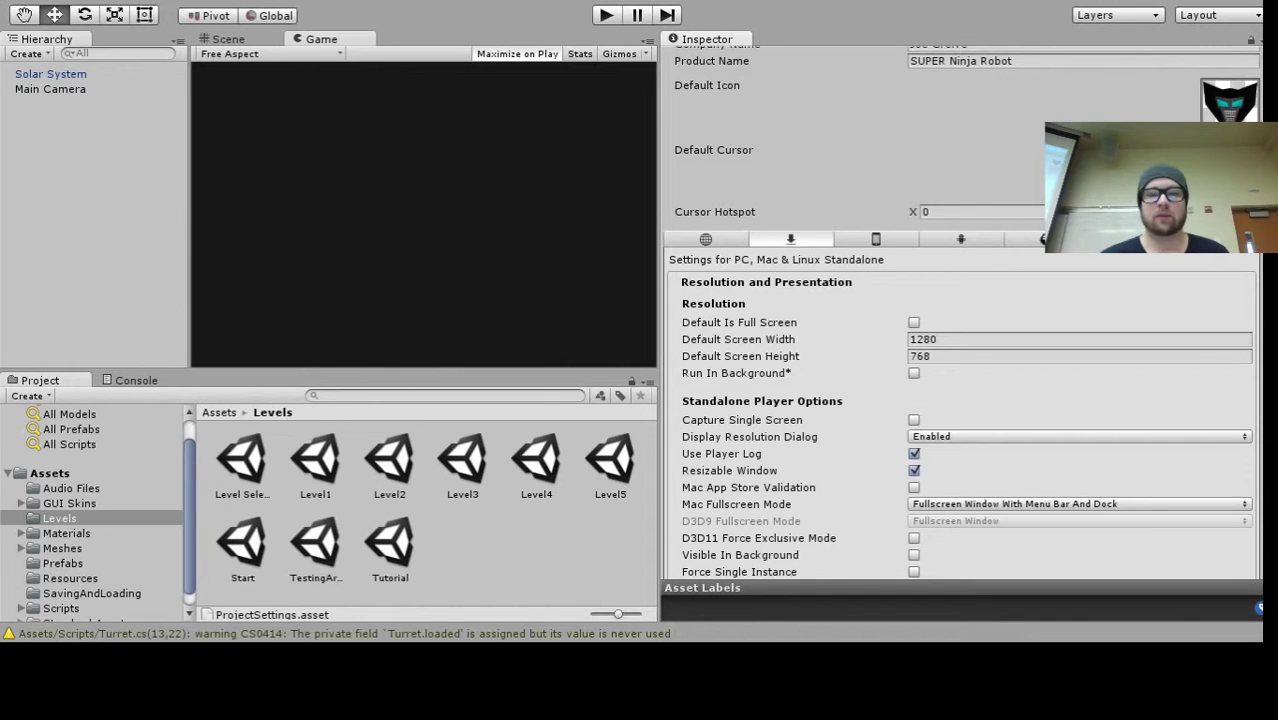
scroll(961, 330, "down", 2)
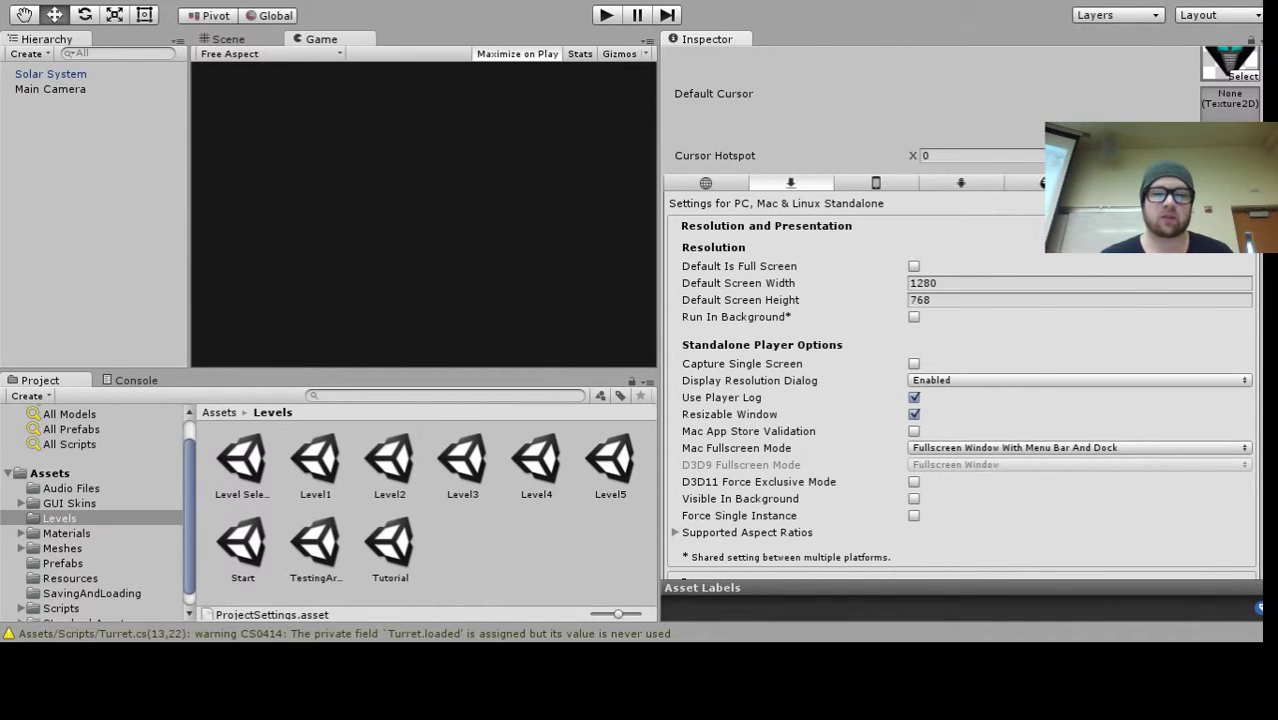
scroll(961, 330, "down", 2)
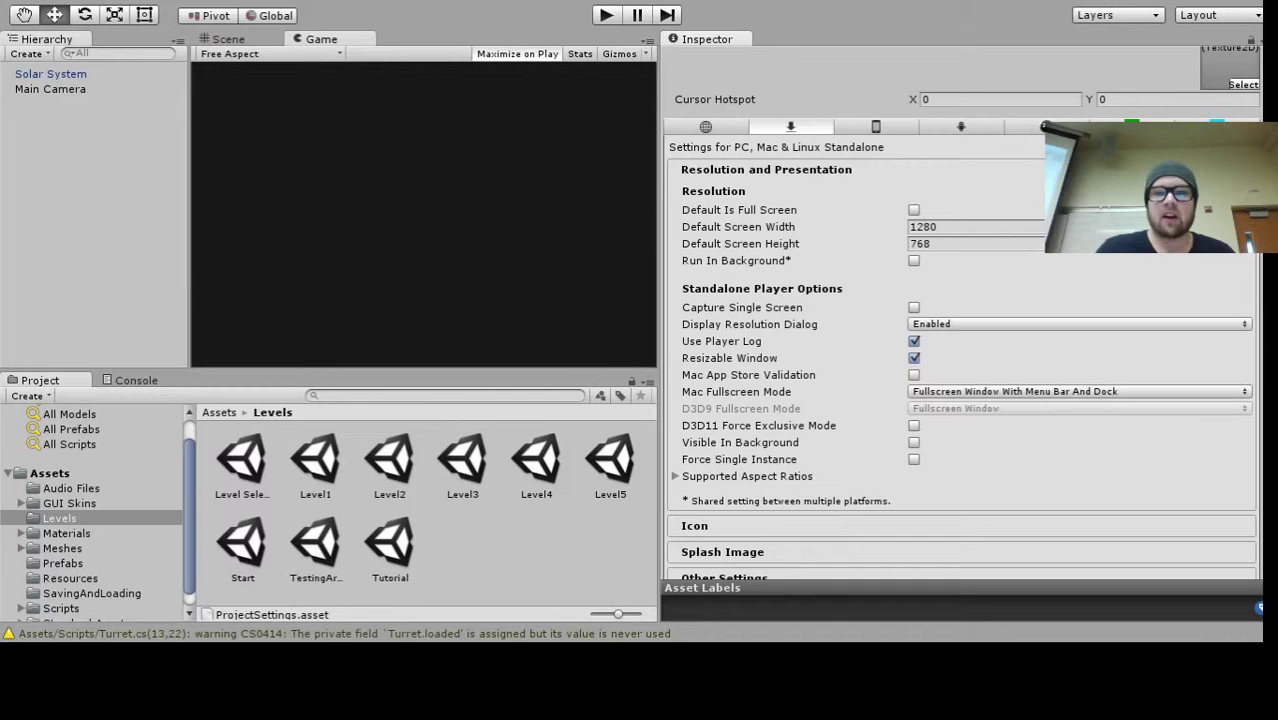
scroll(961, 330, "up", 3)
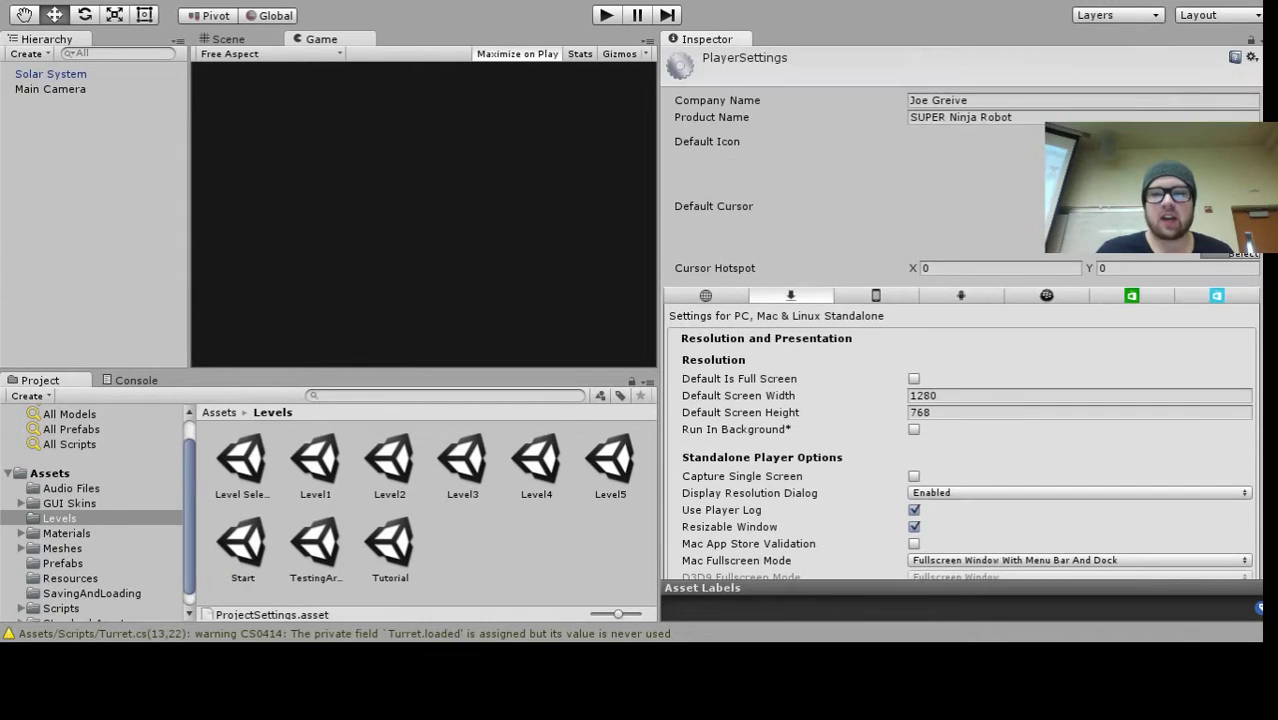
scroll(961, 330, "down", 2)
scroll(961, 330, "down", 1)
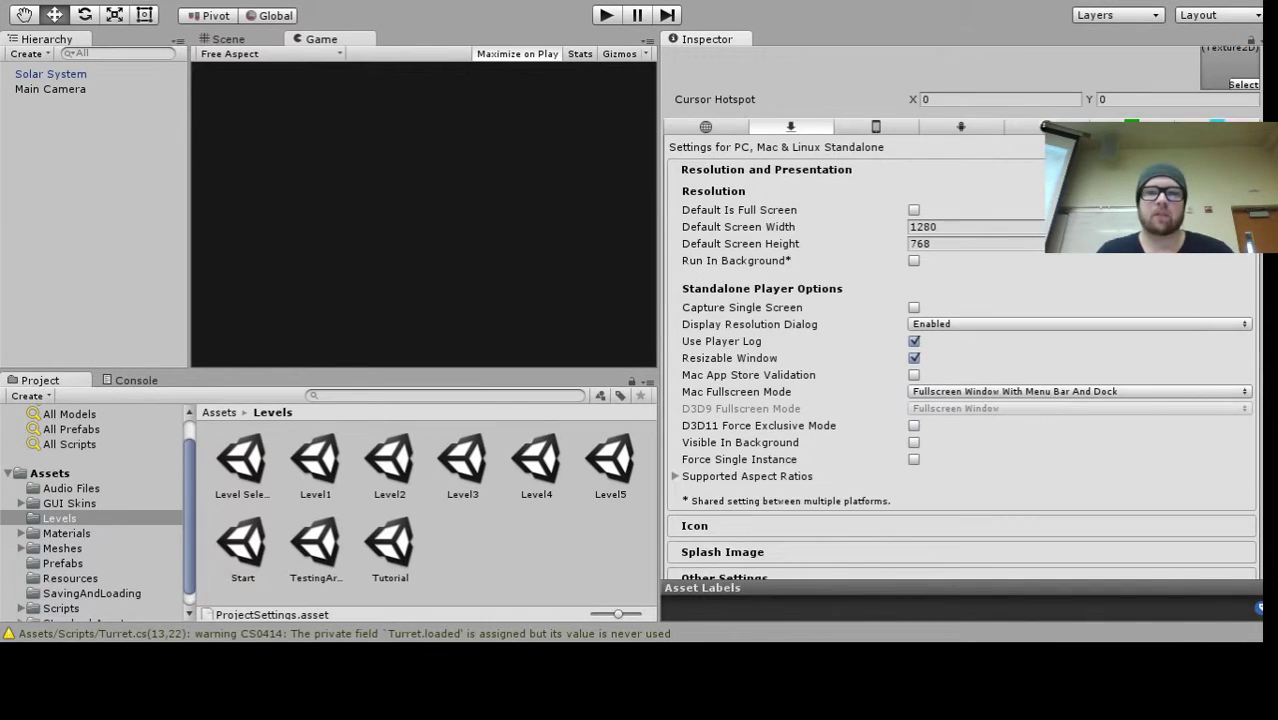
scroll(961, 330, "down", 1)
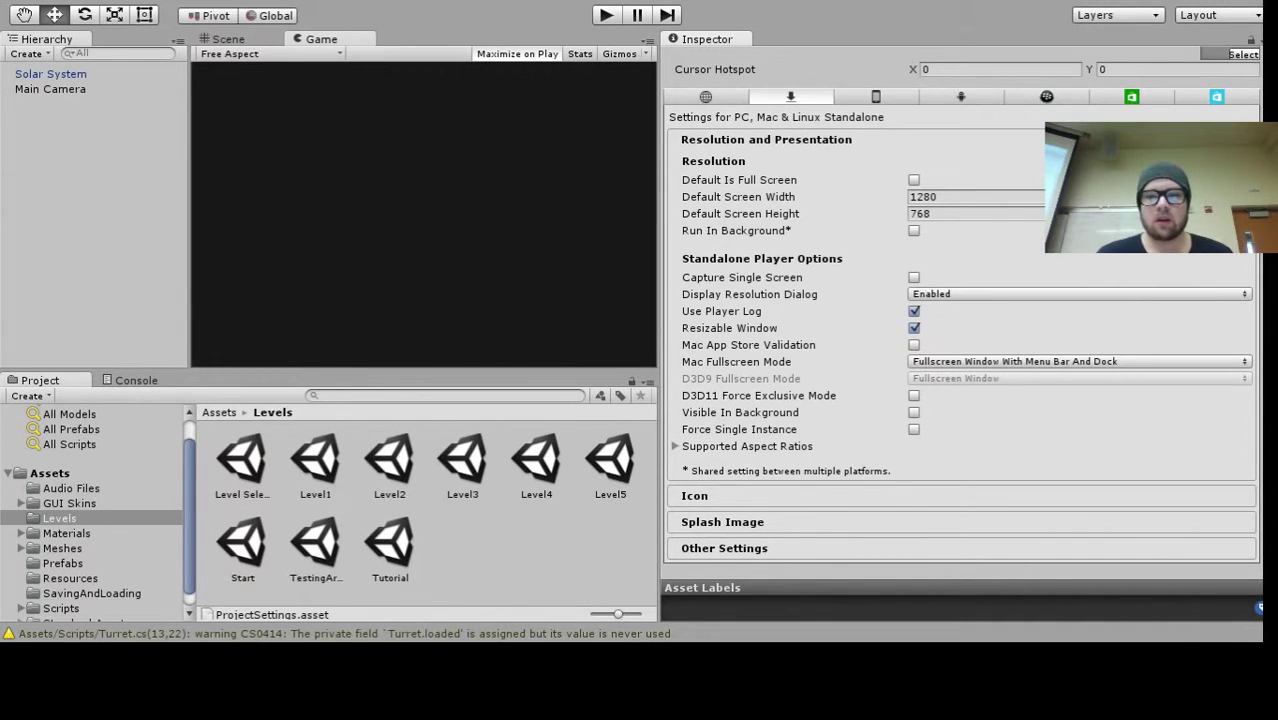
Set Display Resolution Dialog to Disabled and narrow the Inspector to enlarge the Game view
left_click(1010, 296)
left_click(988, 312)
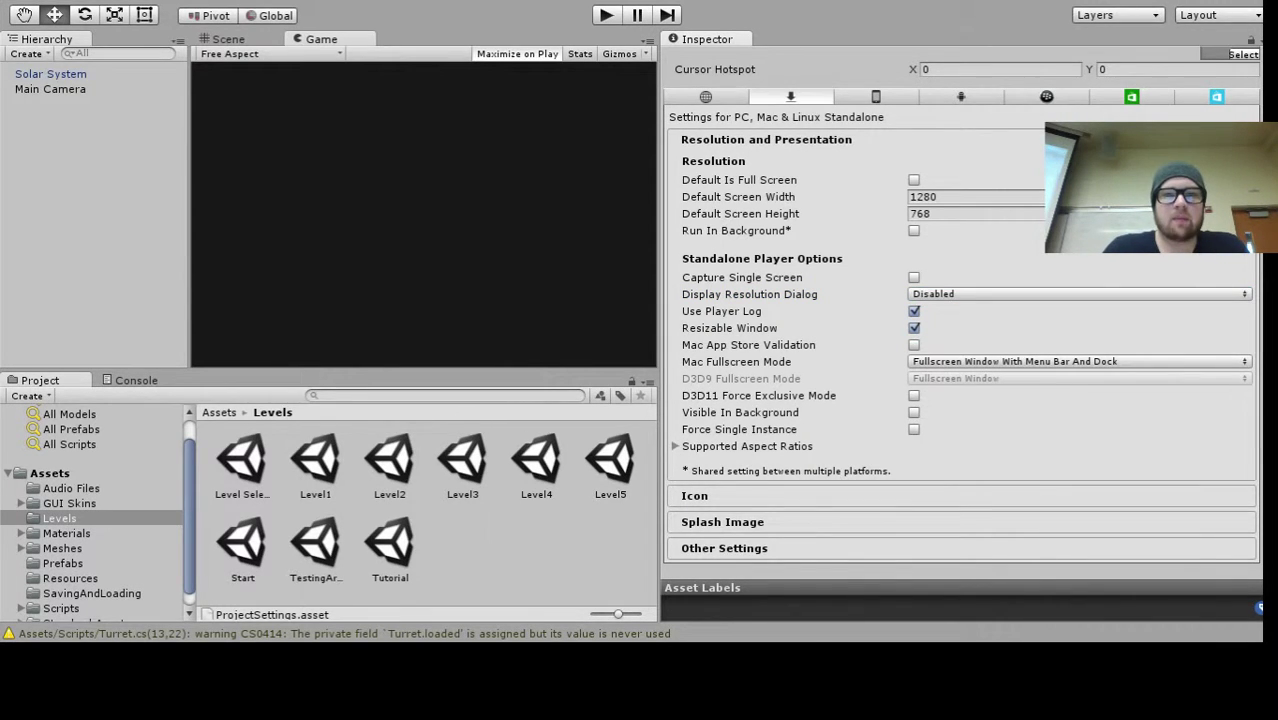
left_click_drag(660, 78, 1019, 78)
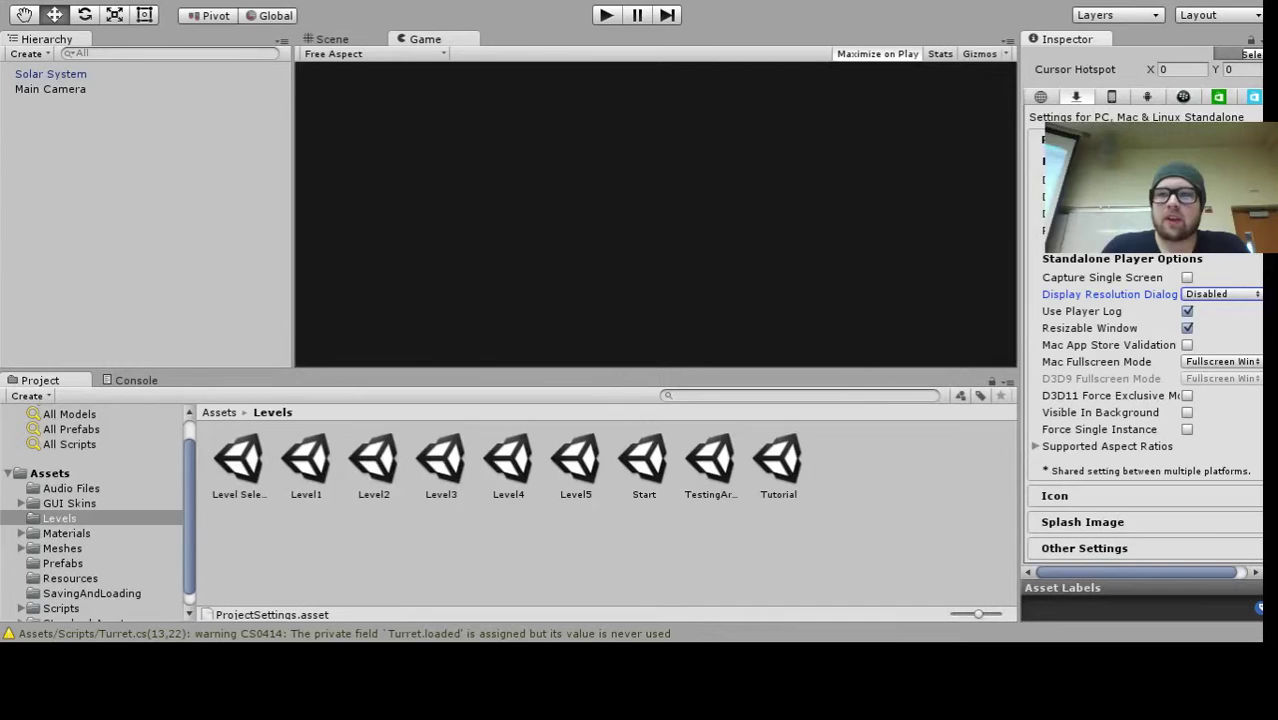